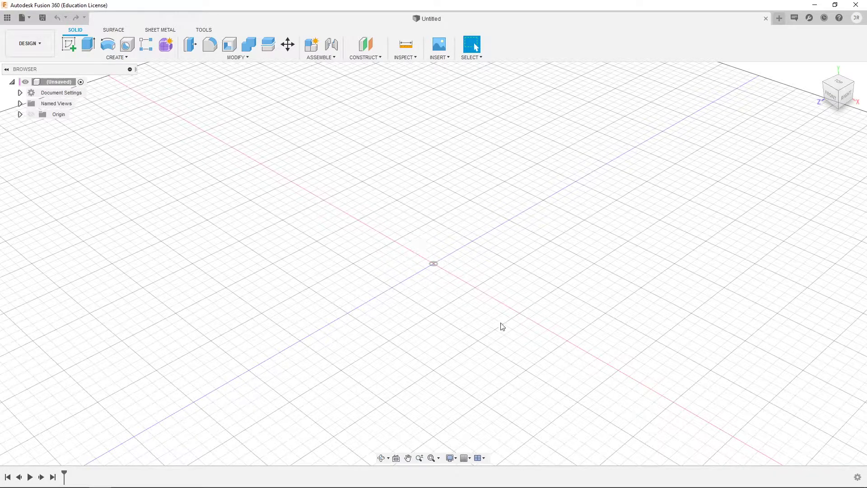
Sketch a 60 × 60 mm center rectangle on the horizontal plane, centred on the origin, and finish the sketch
left_click(68, 47)
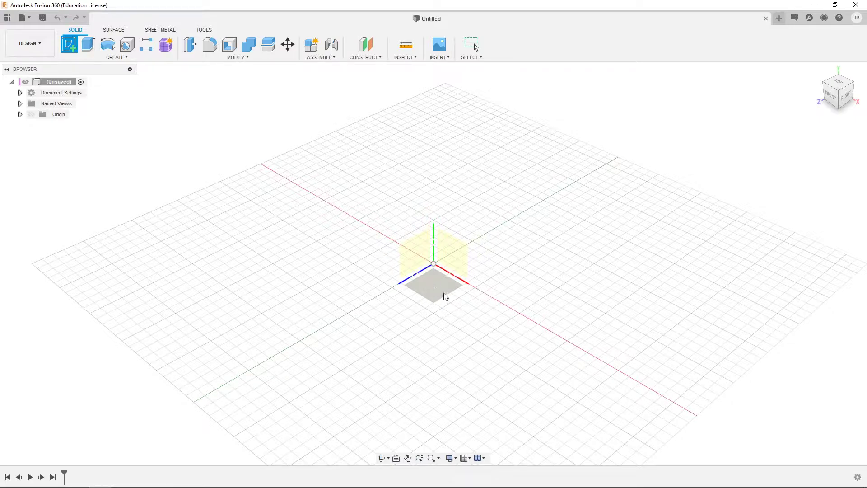
left_click(436, 289)
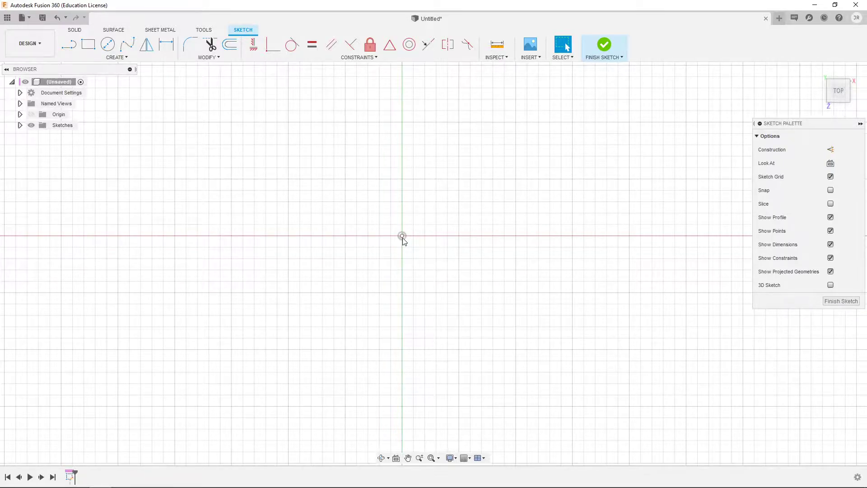
left_click(111, 57)
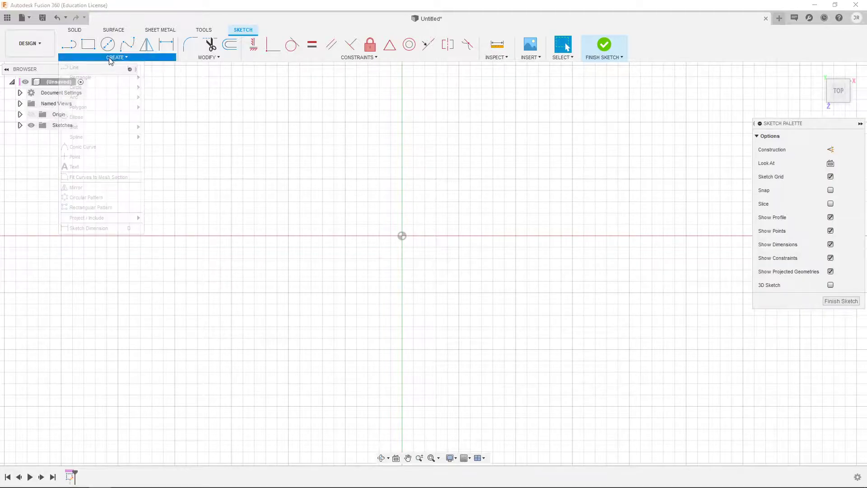
mouse_move(96, 78)
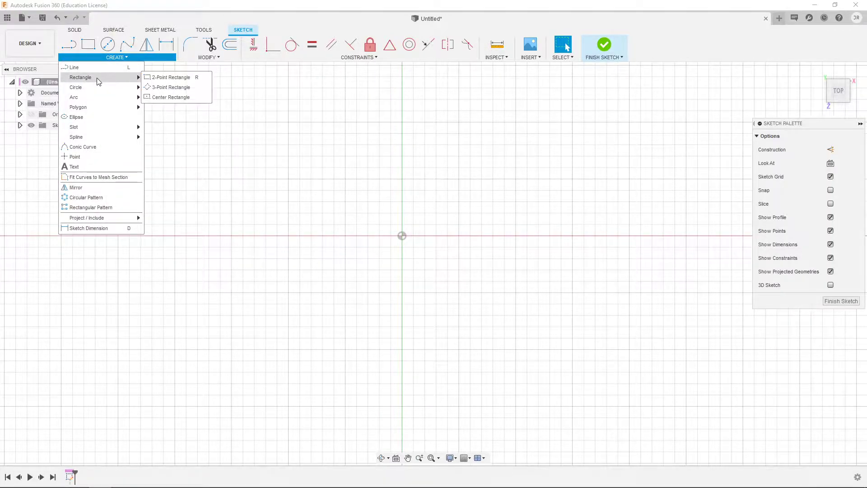
left_click(171, 97)
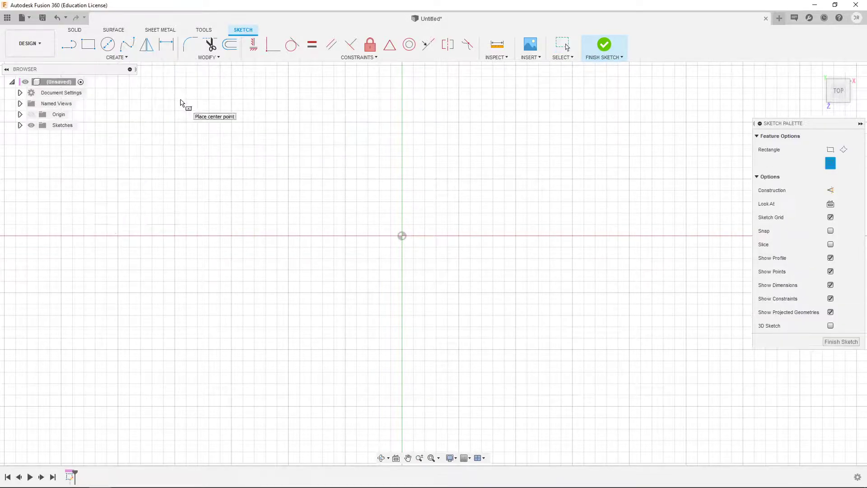
left_click(403, 236)
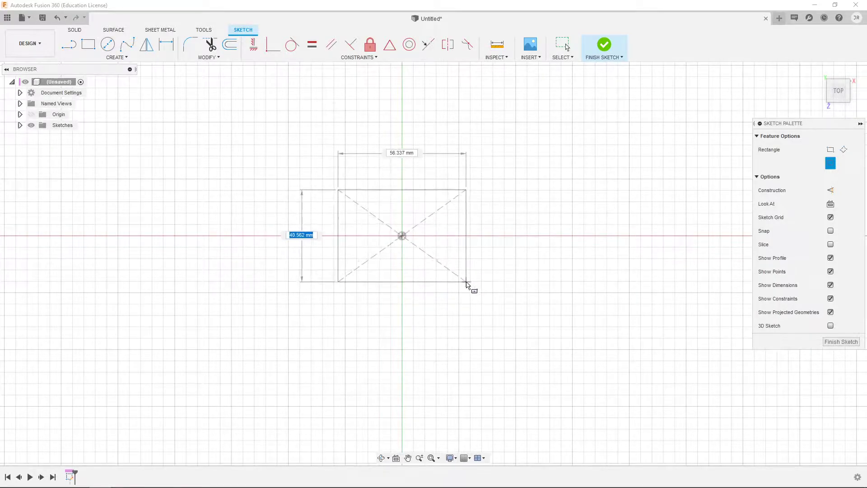
type("60")
key("Tab")
type("60")
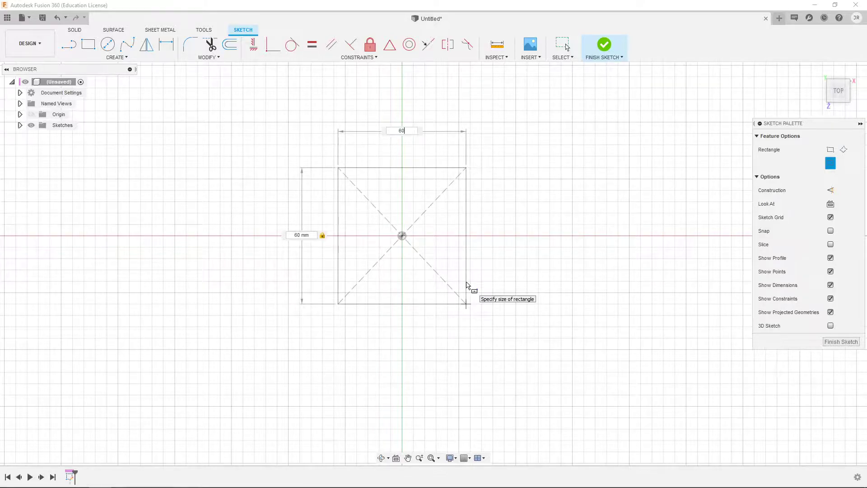
key("Return")
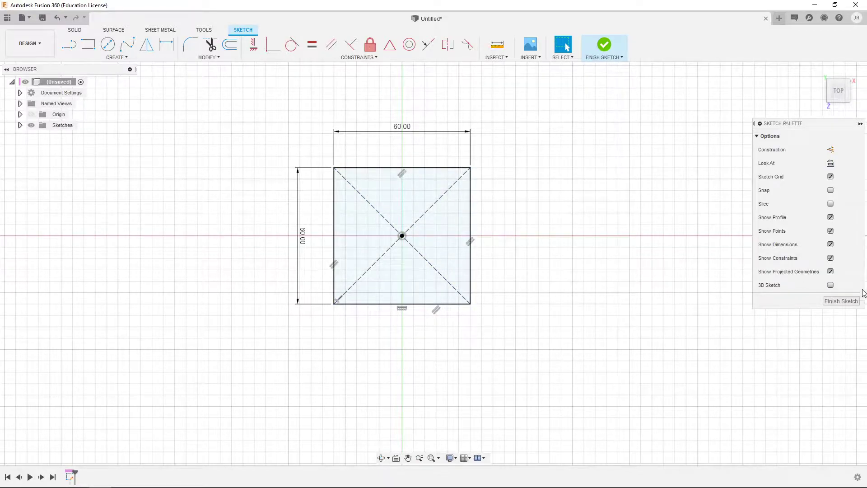
left_click(849, 301)
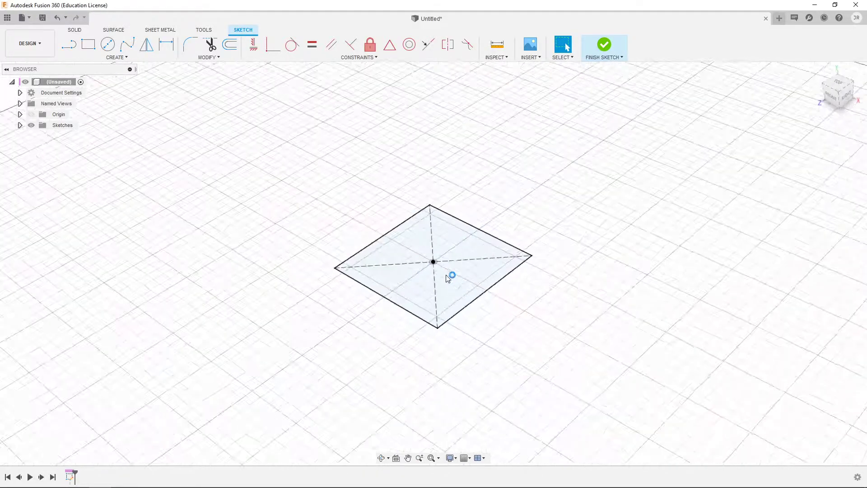
Extrude the square profile upward 60 mm as a new body
key("e")
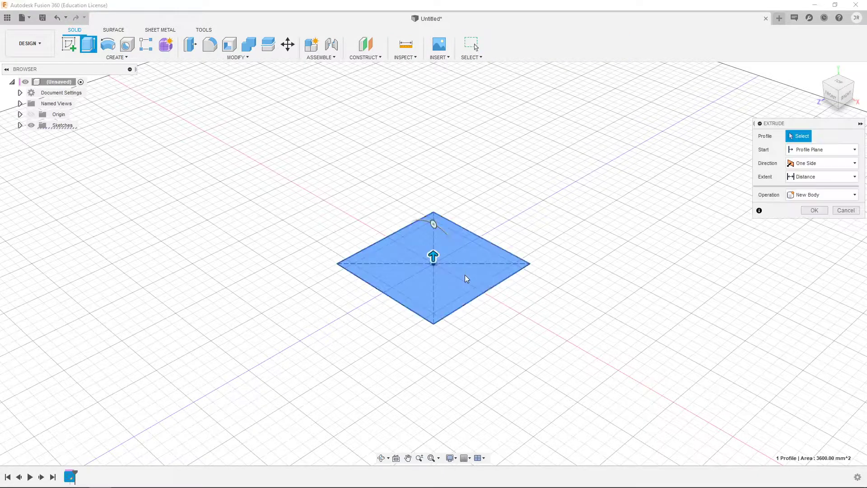
left_click_drag(439, 253, 440, 168)
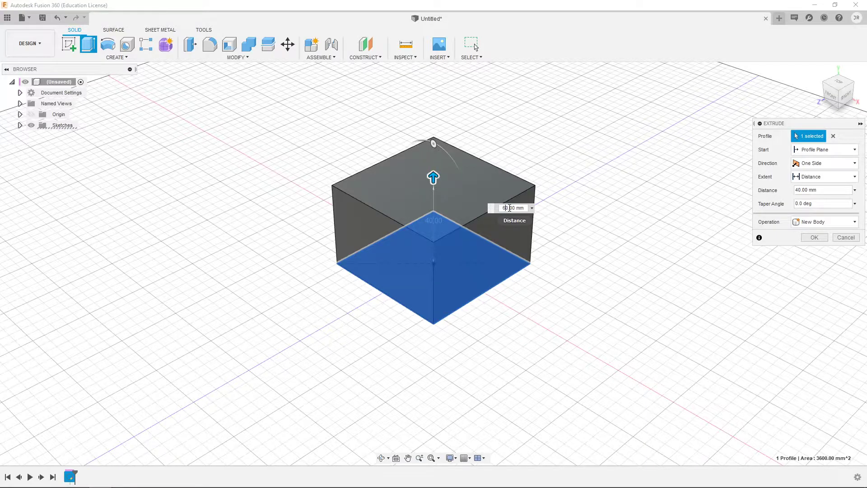
key("Return")
key("Return")
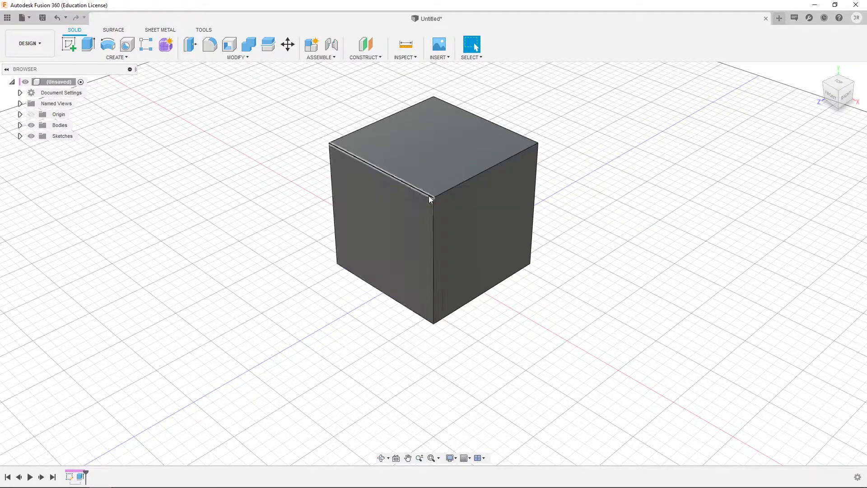
Start a fillet on the cube's top front and top right edges, and clear the edge selection again
left_click(424, 152)
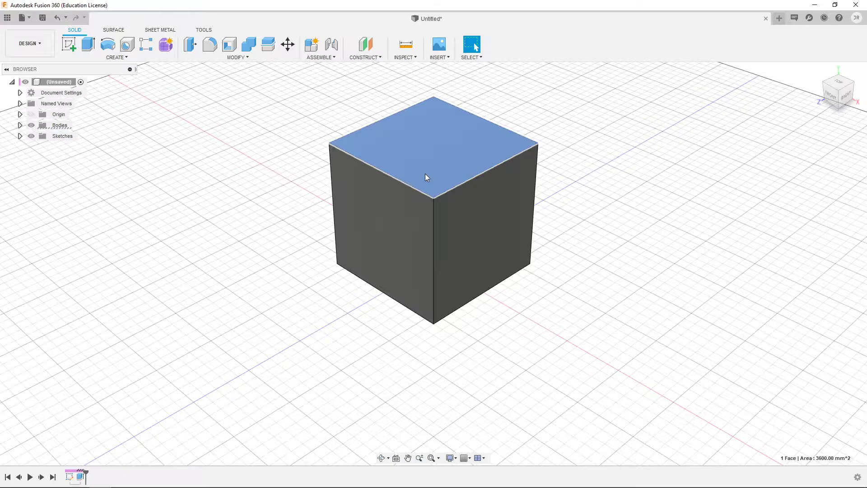
left_click(386, 174)
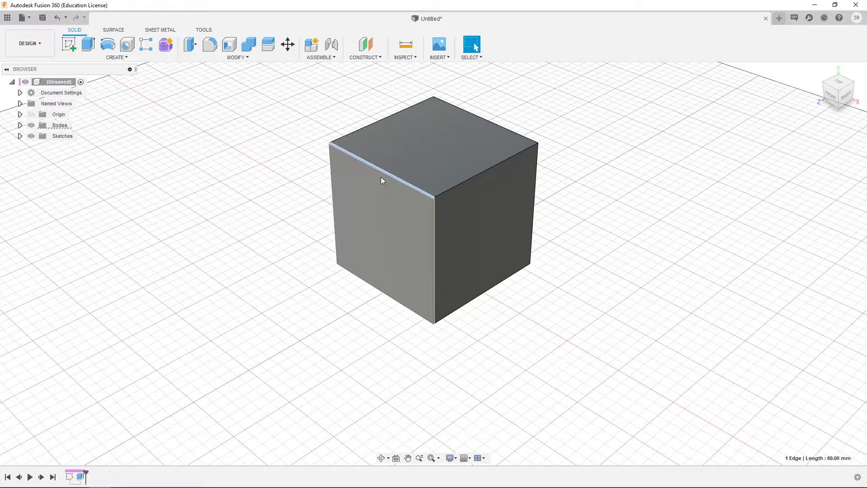
scroll(383, 174, "up", 2)
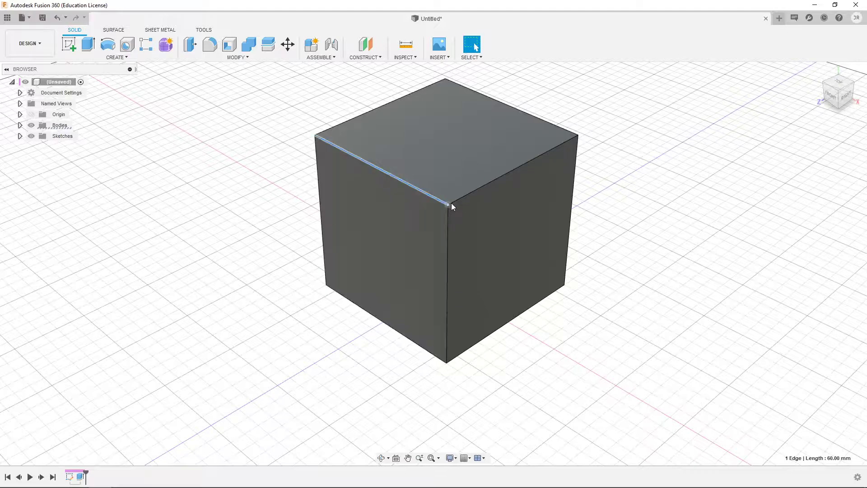
left_click(231, 58)
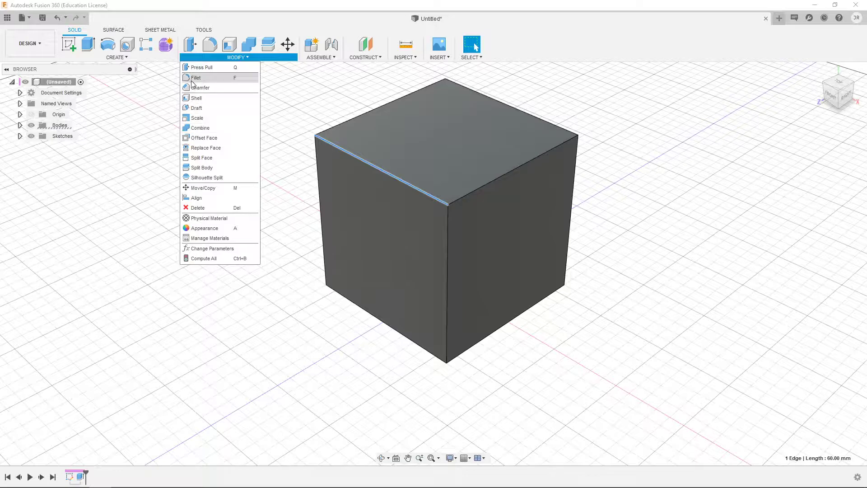
left_click(237, 81)
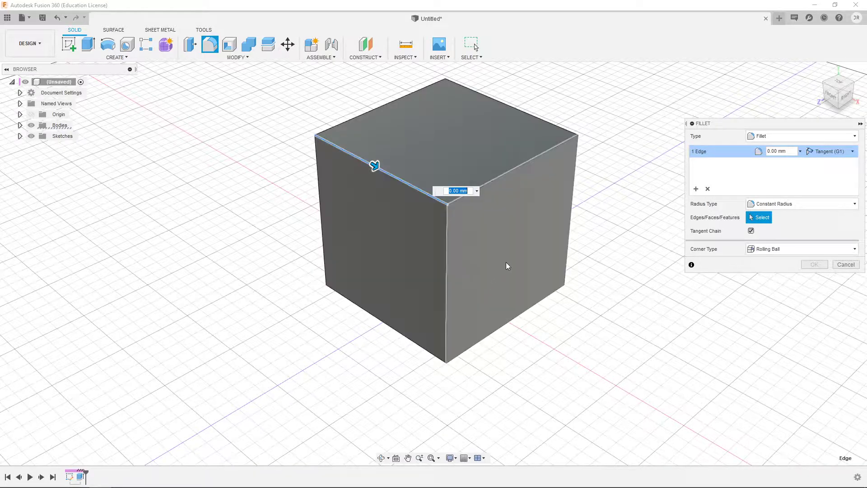
left_click(515, 170)
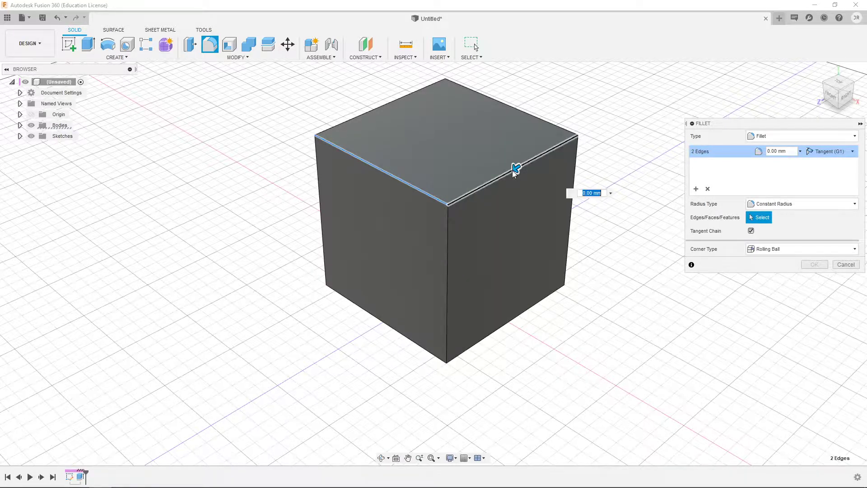
left_click(478, 189)
left_click(417, 189)
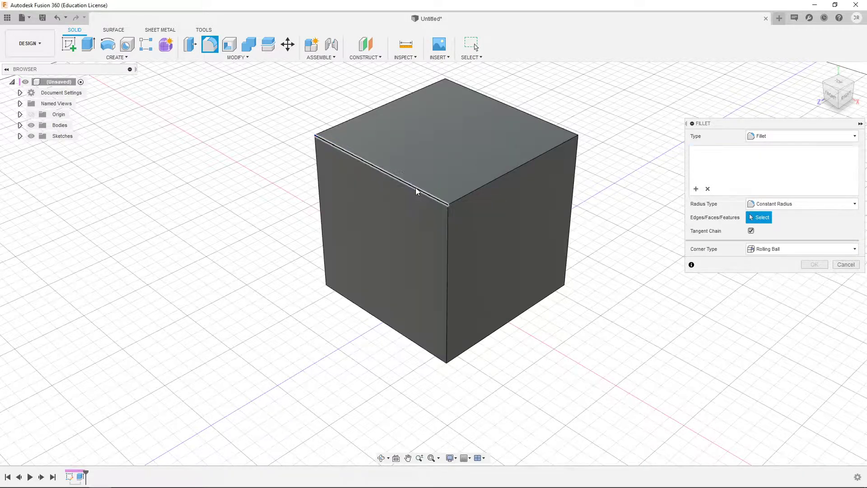
Try a 2 mm constant-radius fillet on the cube's top front edge, and cancel it
left_click(439, 200)
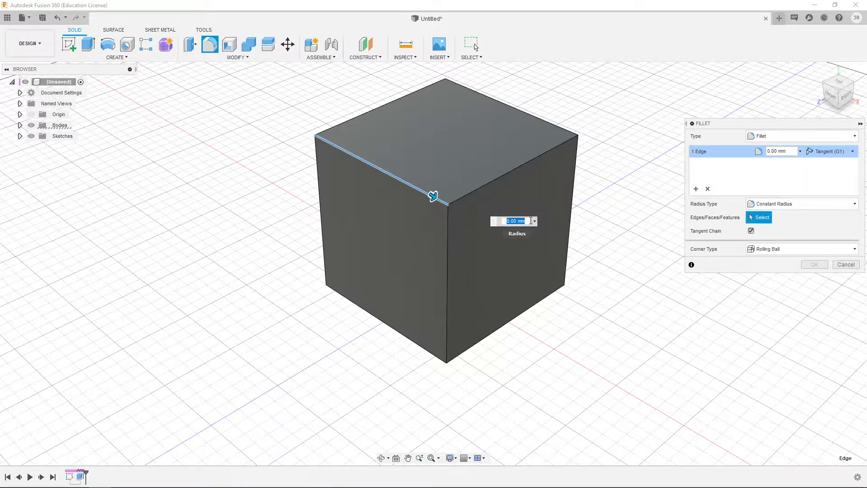
type("2")
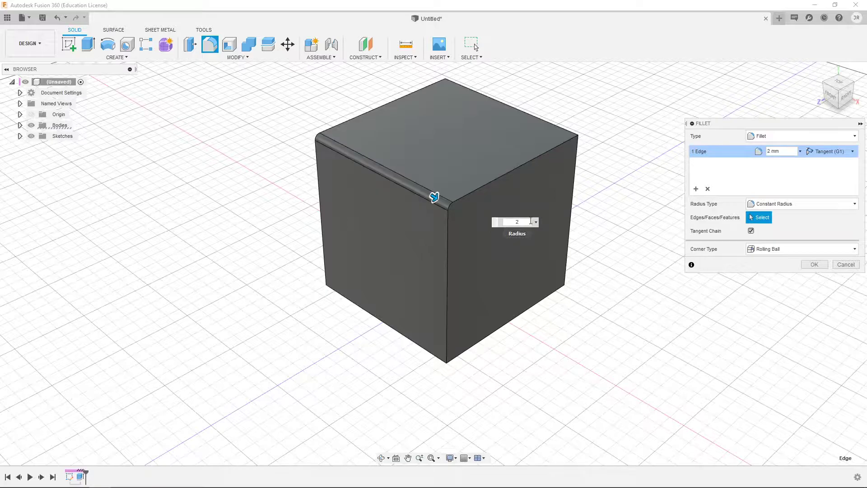
scroll(402, 211, "up", 4)
middle_click_drag(540, 219, 452, 195, "shift")
middle_click_drag(533, 235, 484, 178, "shift")
scroll(482, 169, "down", 1)
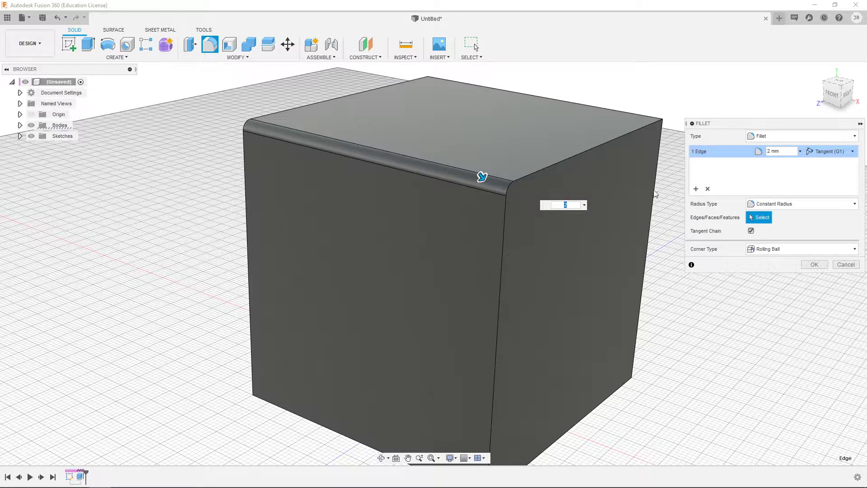
left_click(846, 264)
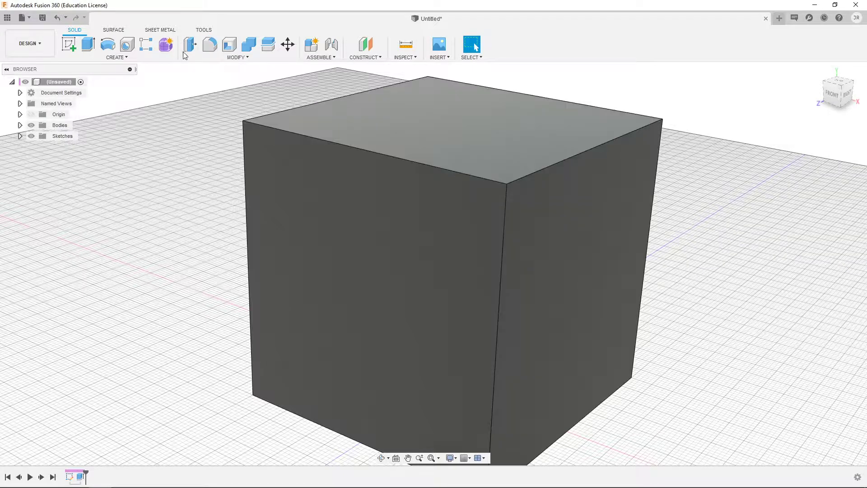
Try a 2 mm constant-radius fillet on the cube's top front and top right edges
left_click(219, 58)
left_click(211, 77)
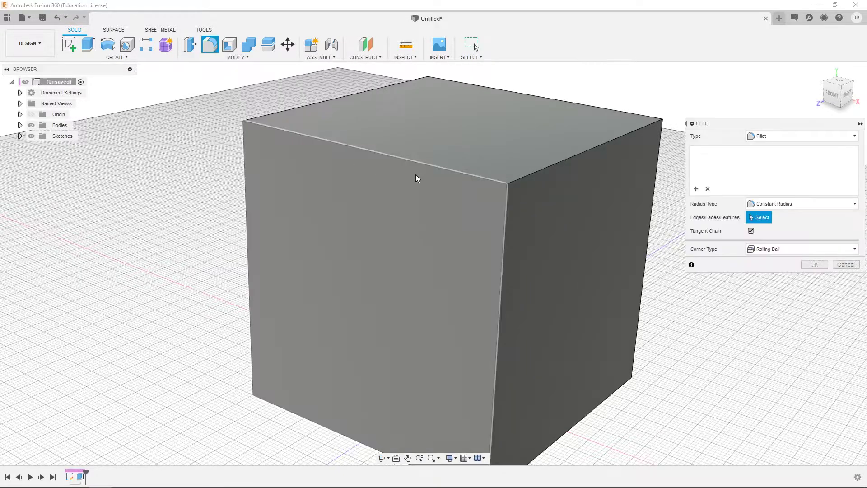
left_click(441, 172)
left_click(535, 173)
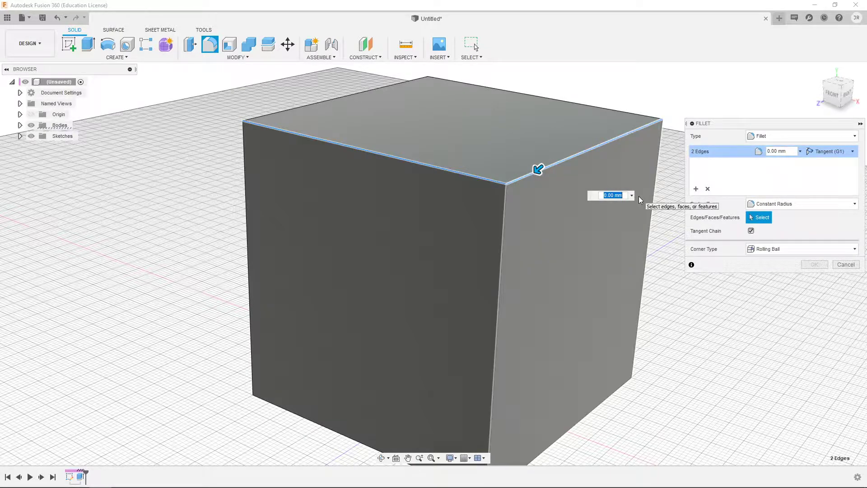
type("2")
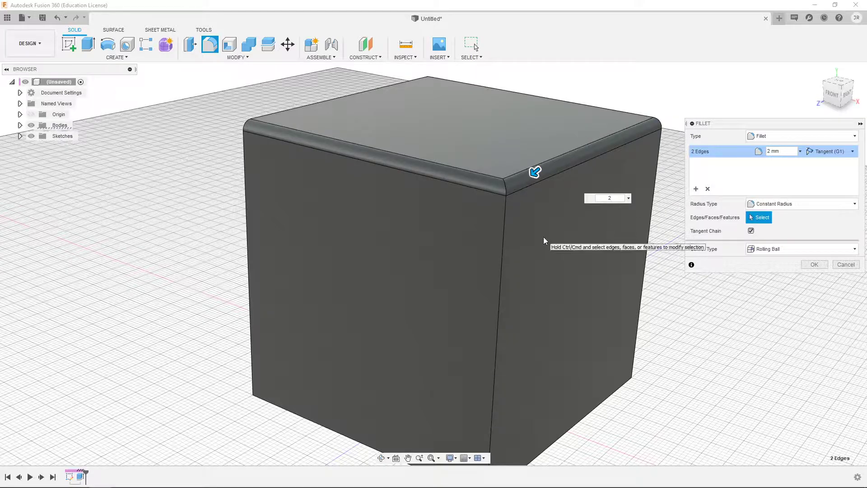
Examine the corner where the two filleted edges meet and the corner type options, and cancel the fillet
middle_click_drag(602, 222, 623, 221, "shift")
middle_click_drag(562, 173, 597, 132, "shift")
scroll(597, 132, "up", 5)
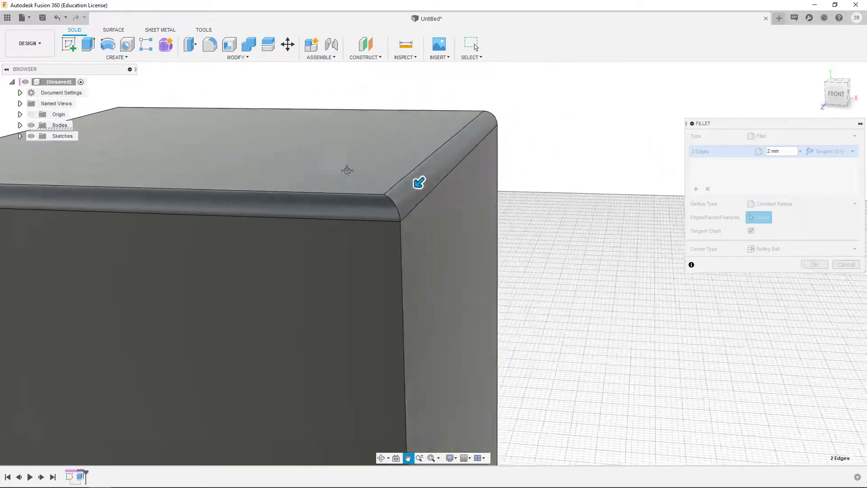
middle_click_drag(344, 226, 359, 202, "shift")
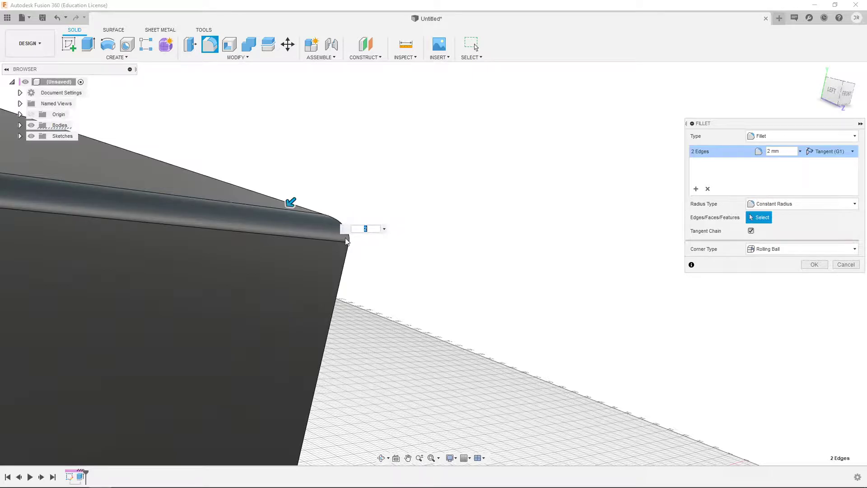
middle_click_drag(388, 211, 372, 231, "shift")
scroll(324, 194, "down", 4)
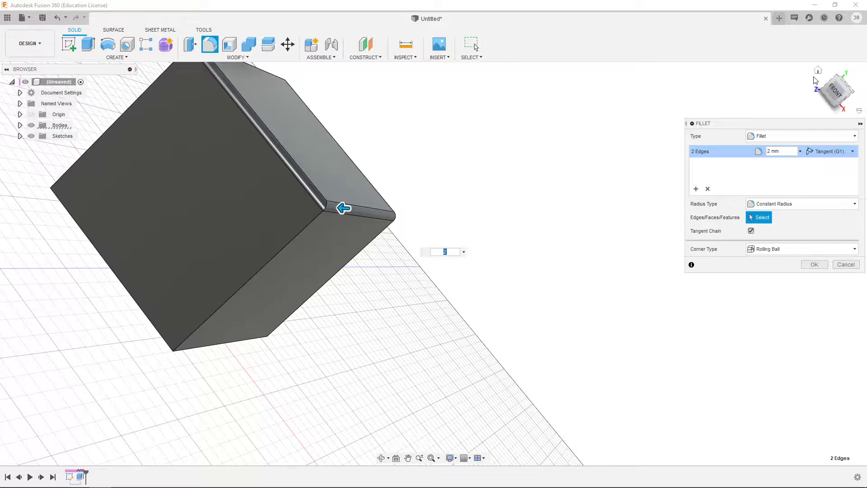
left_click(834, 92)
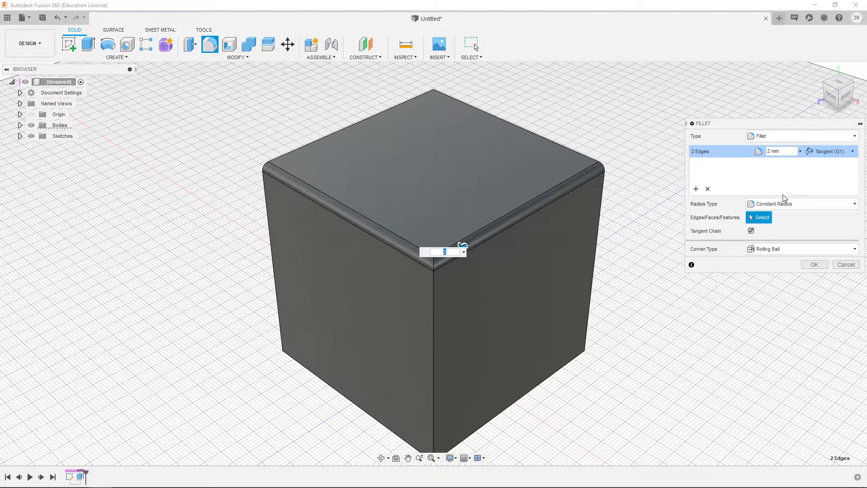
left_click(786, 251)
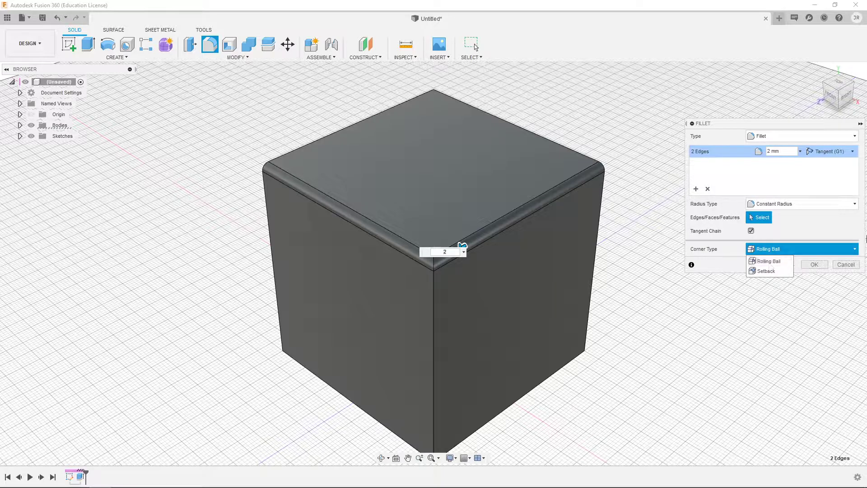
left_click(846, 264)
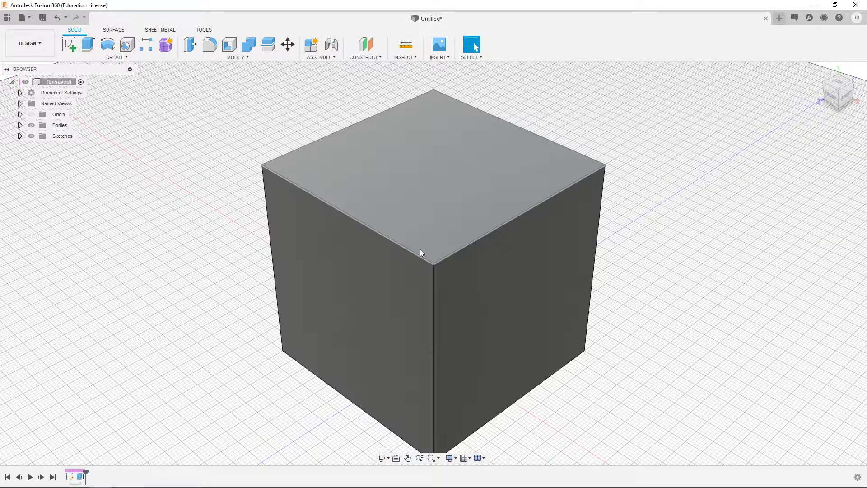
Try a 2 mm constant-radius fillet on the three edges meeting at the cube's front top corner
left_click(237, 57)
left_click(220, 81)
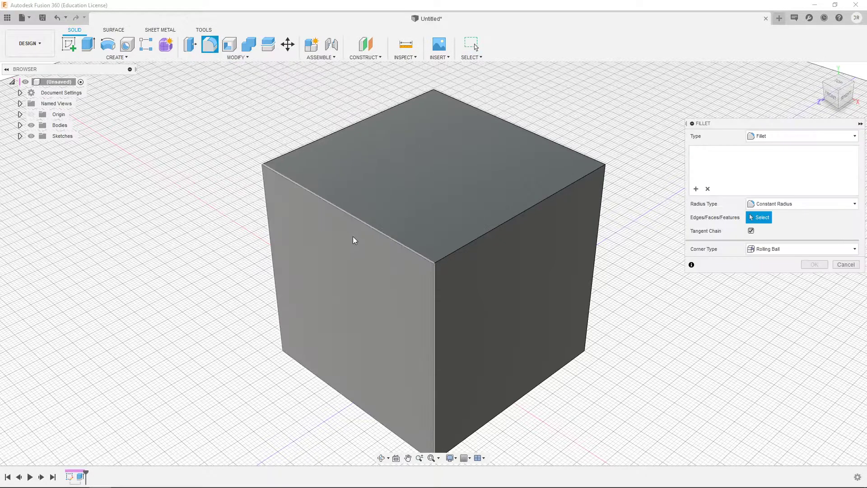
left_click(381, 232)
left_click(485, 234)
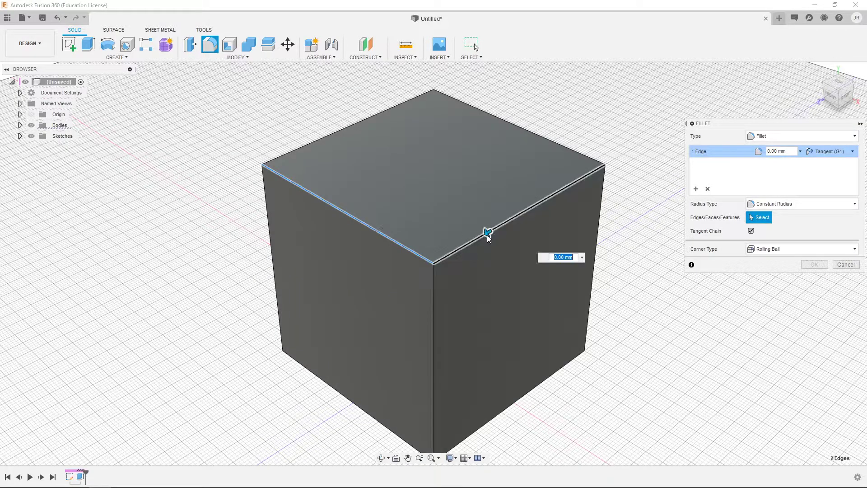
left_click(434, 310)
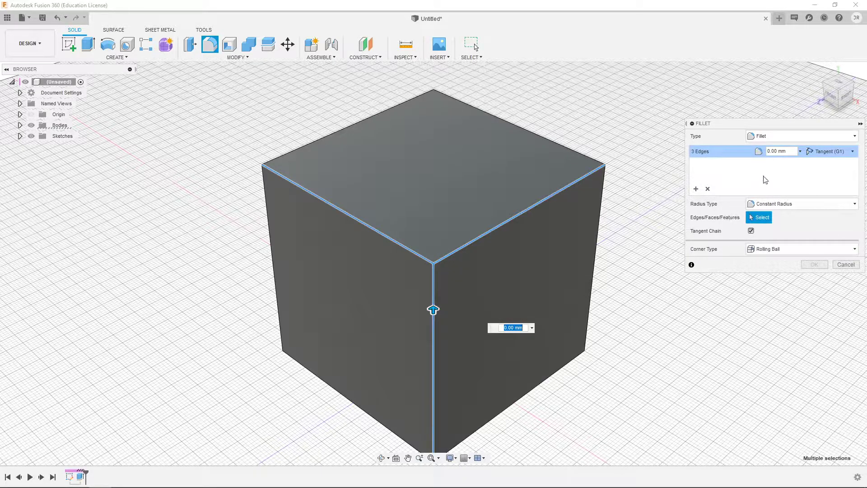
type("2")
scroll(446, 271, "up", 5)
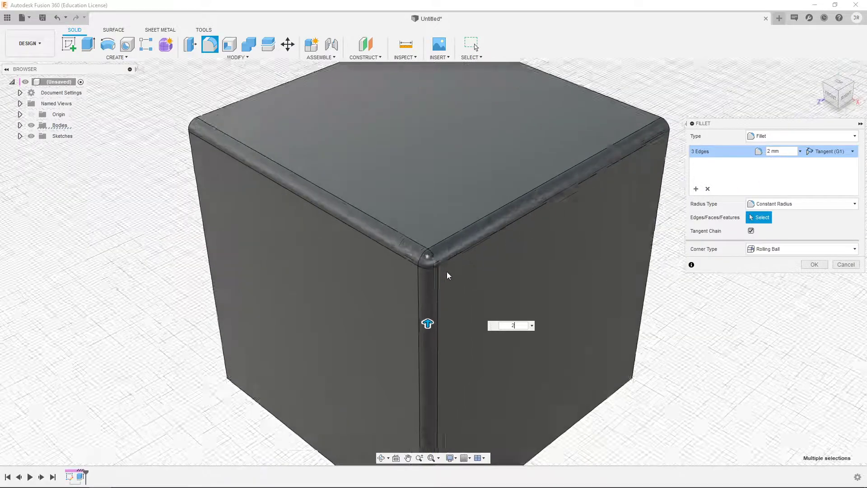
middle_click_drag(374, 289, 425, 222, "shift")
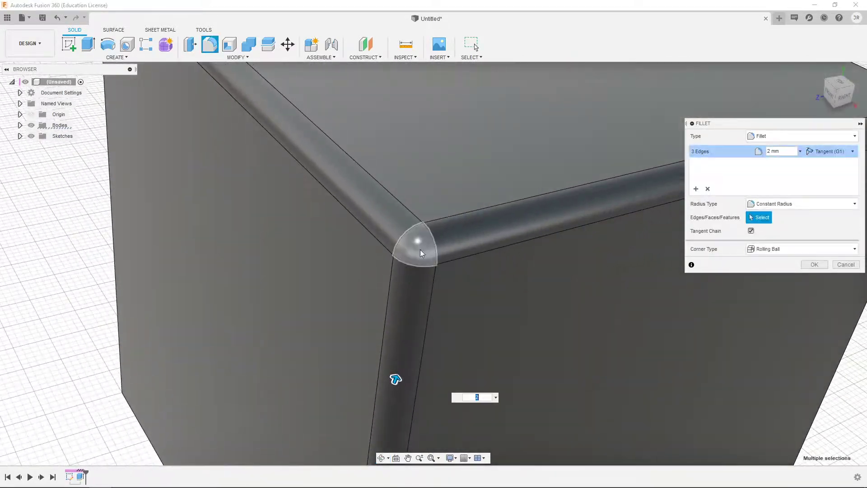
middle_click_drag(458, 248, 482, 250, "shift")
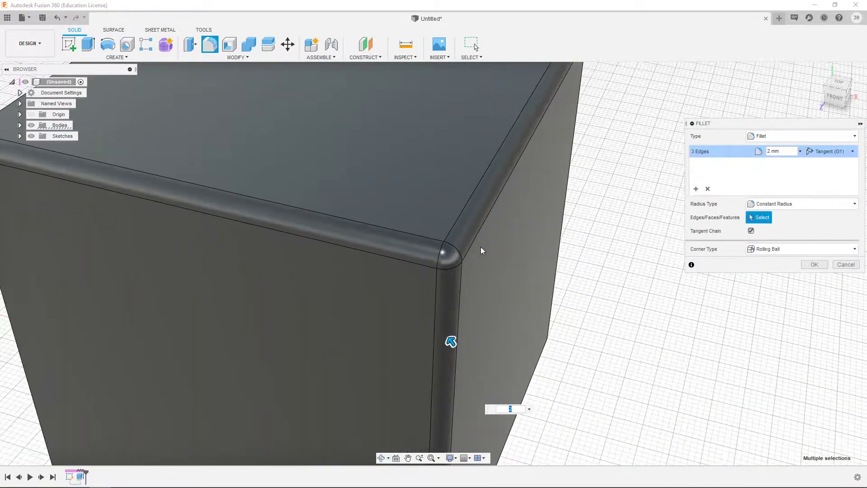
Try the Setback corner type on the three-edge fillet and inspect the blended corner from several angles
left_click(799, 249)
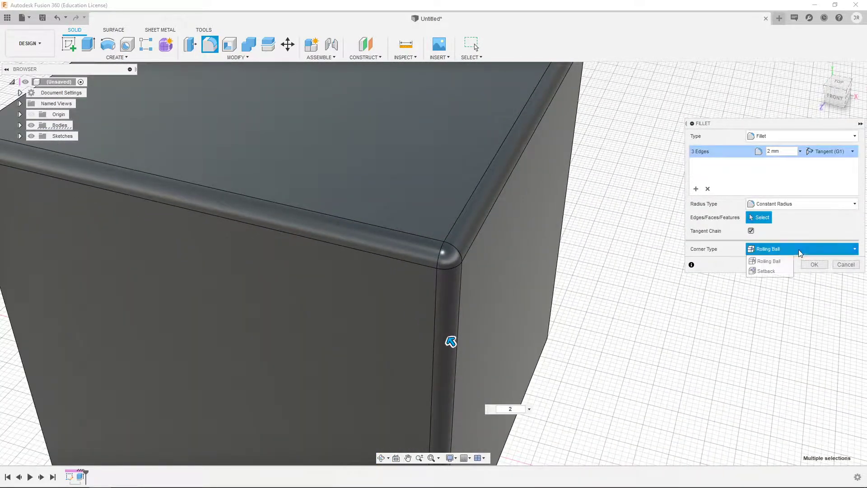
left_click(768, 271)
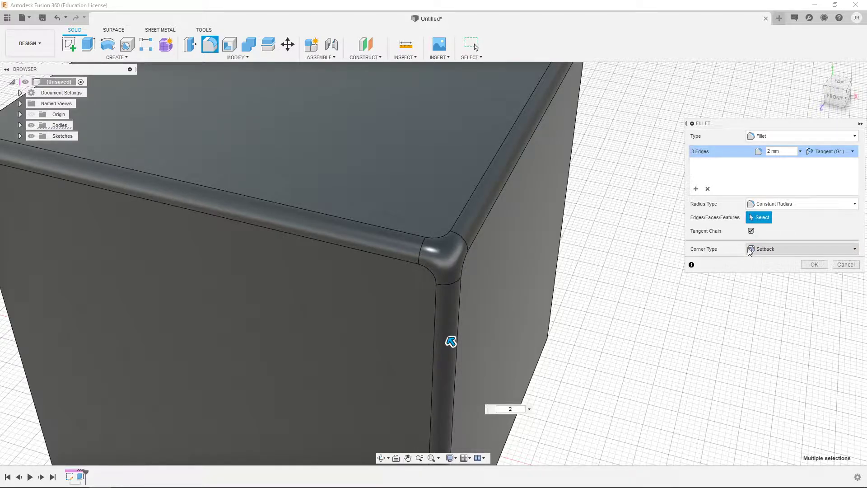
mouse_move(457, 299)
middle_mouse_down("shift")
mouse_move(450, 274)
mouse_move(361, 240)
mouse_move(460, 297)
middle_mouse_up("shift")
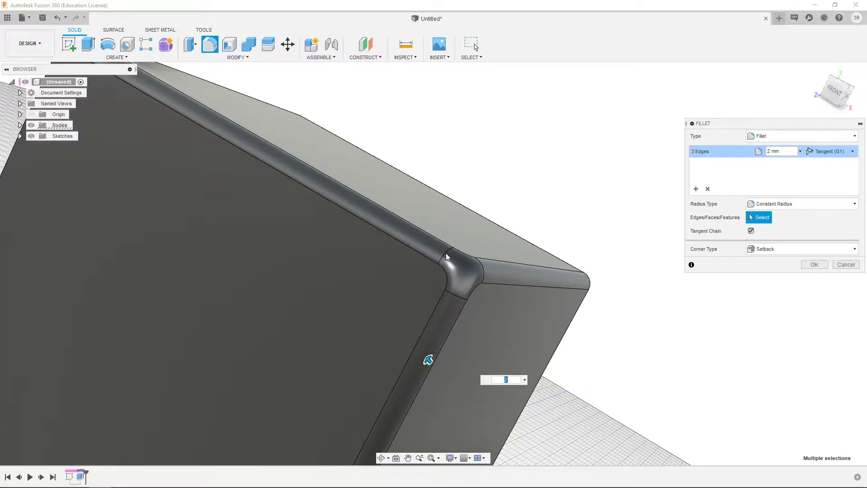
middle_click_drag(462, 289, 445, 292, "shift")
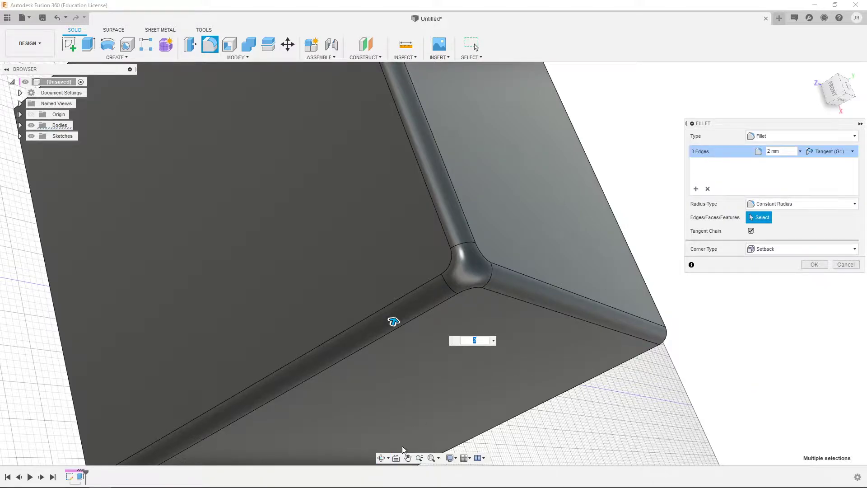
left_click(818, 70)
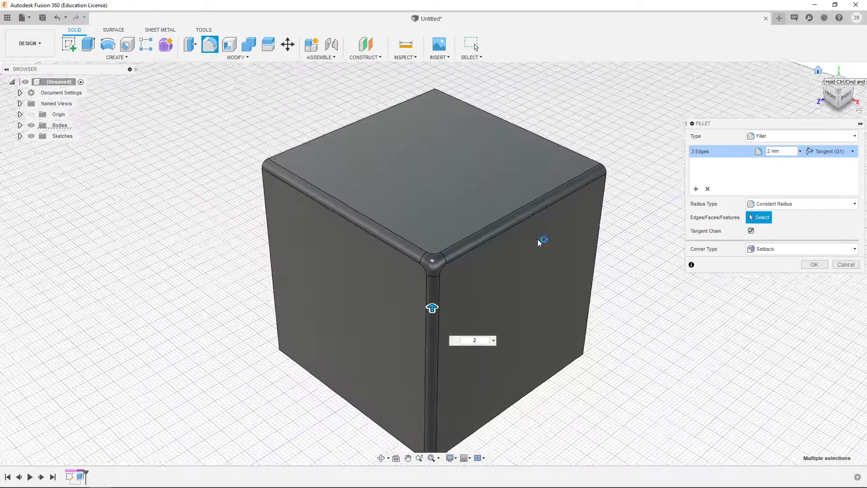
scroll(383, 271, "up", 2)
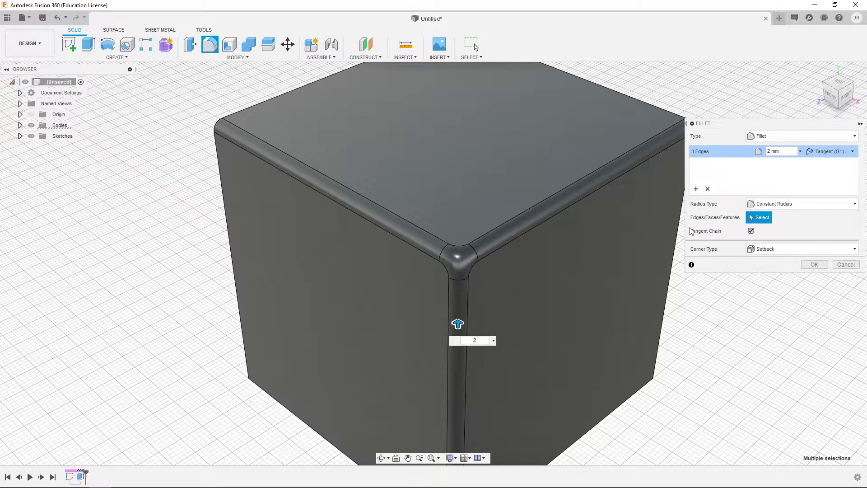
Return the corner type to Rolling Ball, inspect the corner up close, and cancel the fillet
left_click(763, 251)
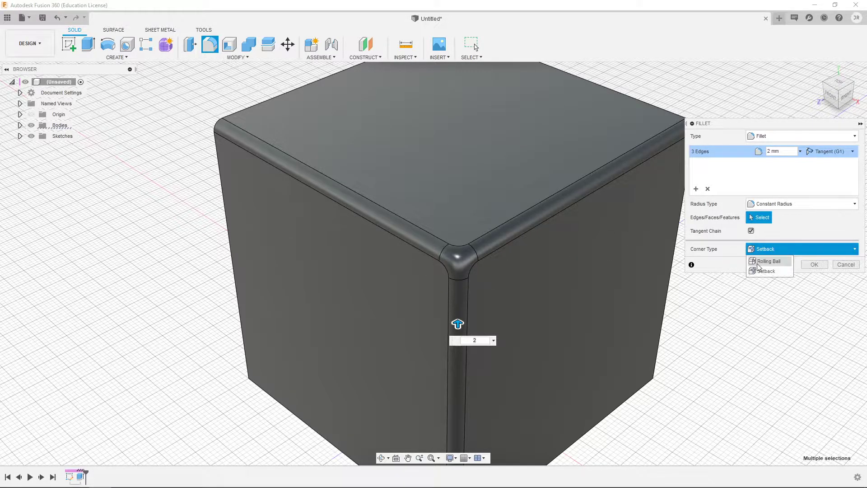
left_click(768, 261)
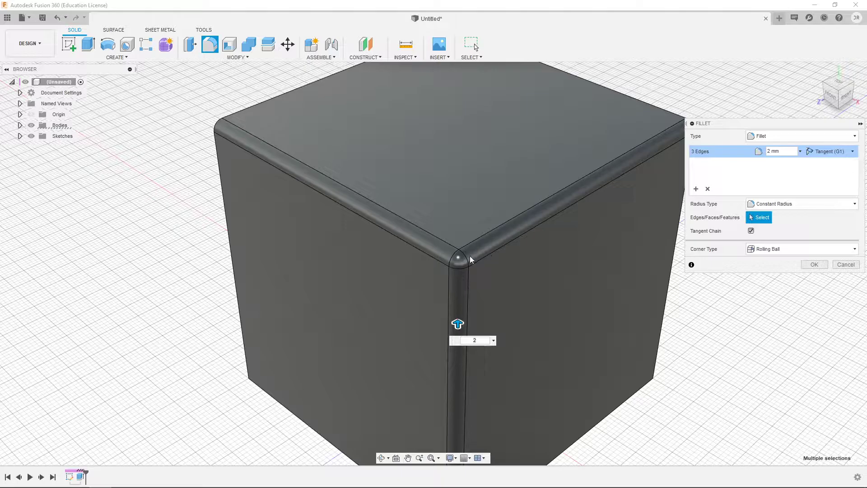
scroll(467, 262, "up", 5)
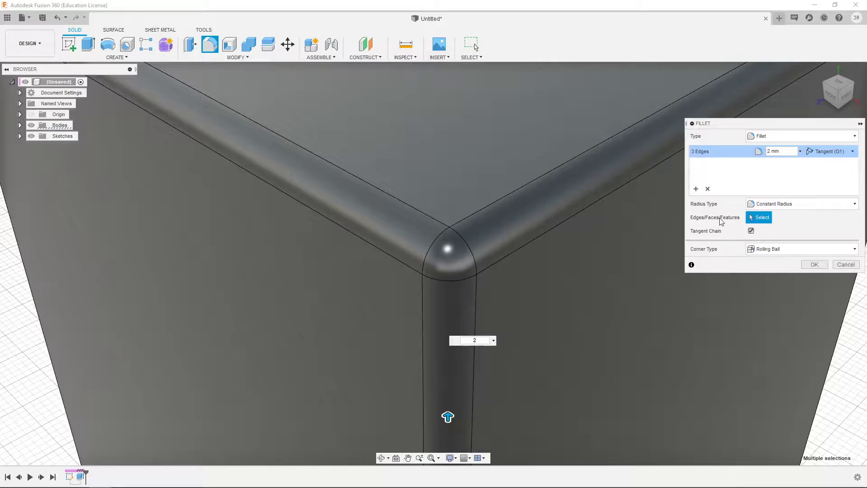
scroll(614, 244, "down", 6)
left_click(846, 264)
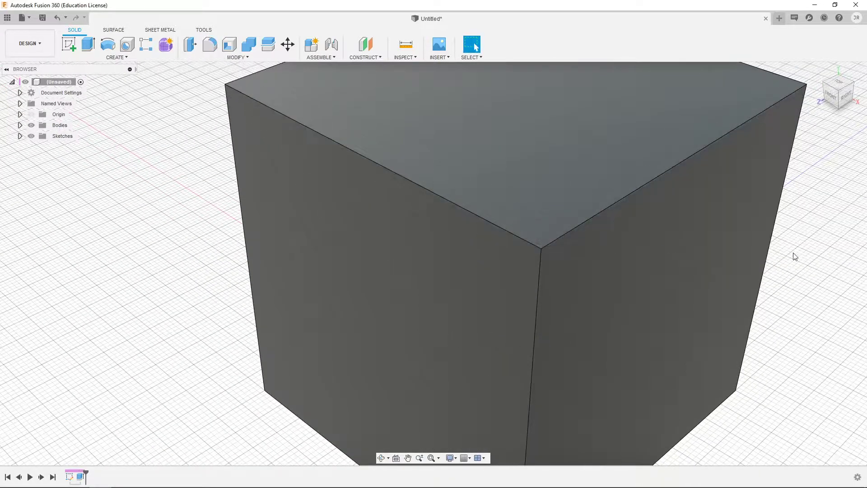
Fillet all four top edges of the cube with a 4 mm constant radius and the Rolling Ball corner type
scroll(425, 202, "down", 5)
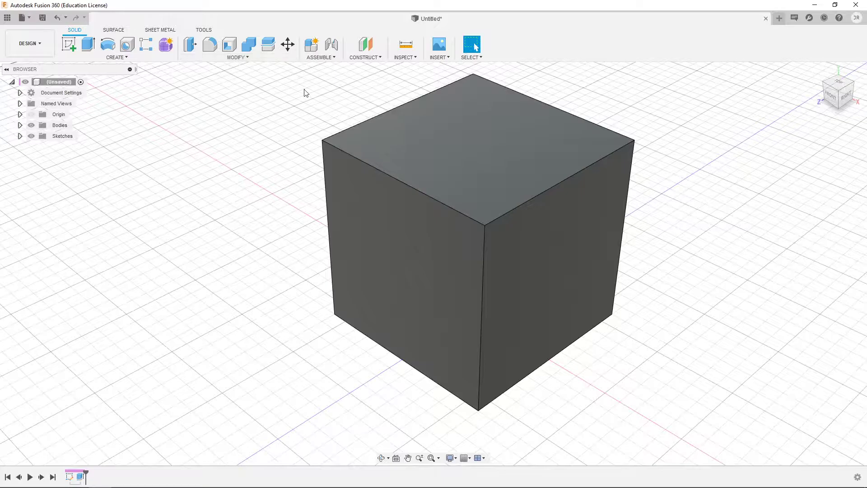
left_click(246, 57)
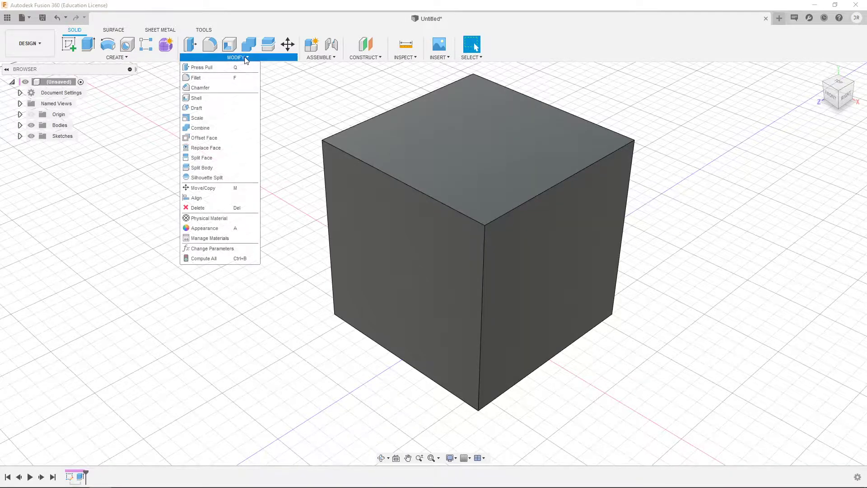
left_click(197, 78)
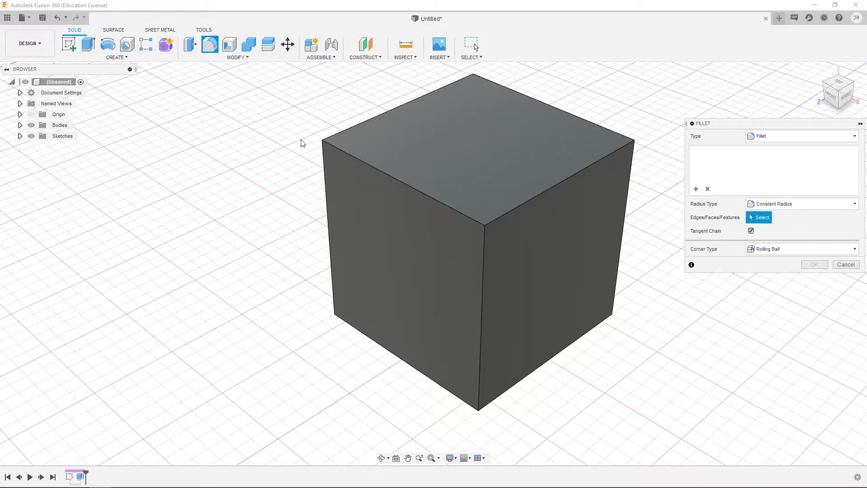
left_click(378, 171)
left_click(541, 194)
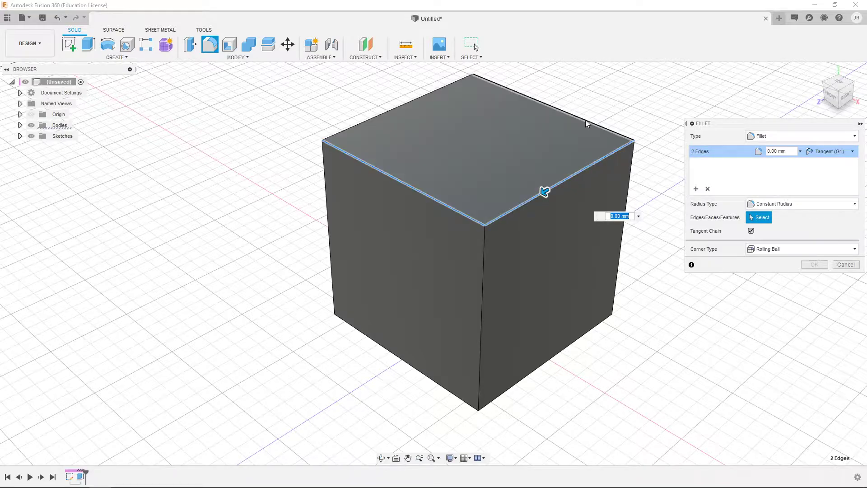
left_click(586, 120)
left_click(406, 104)
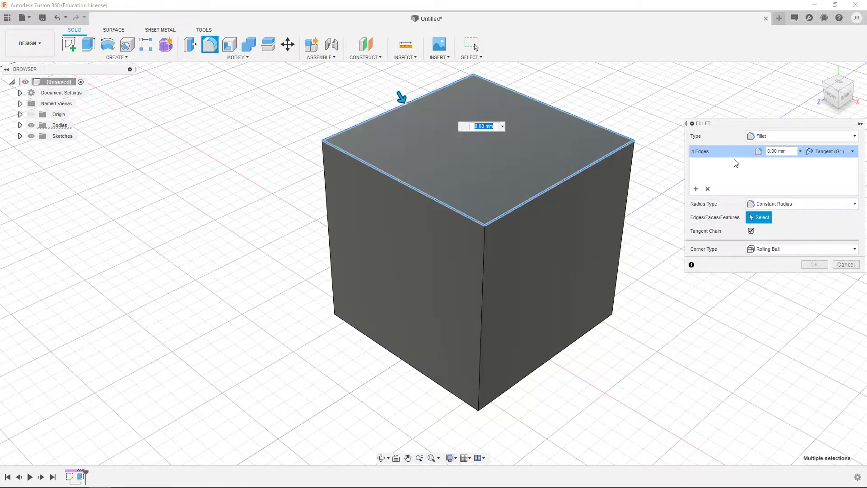
type("4")
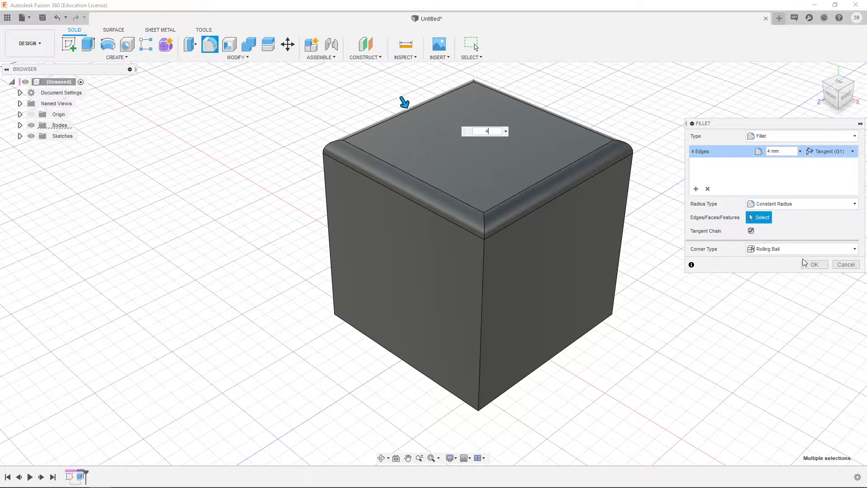
left_click(815, 264)
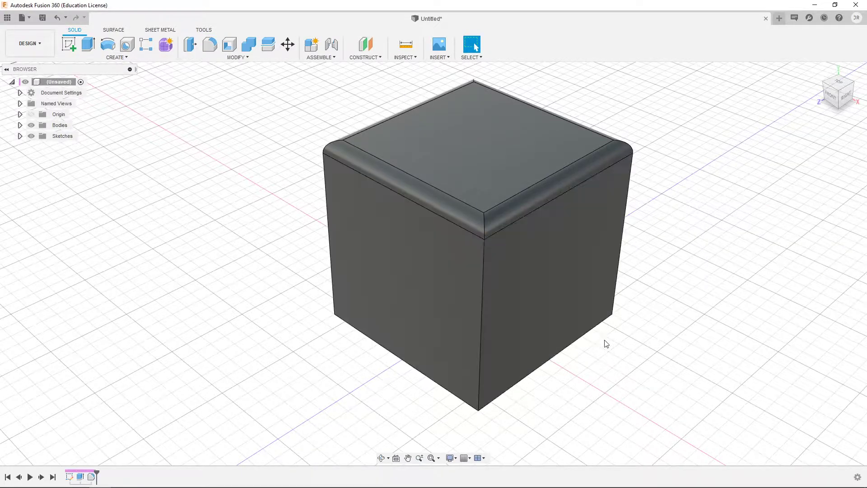
Examine the filleted top edges from the other sides of the cube
middle_click_drag(343, 215, 404, 261)
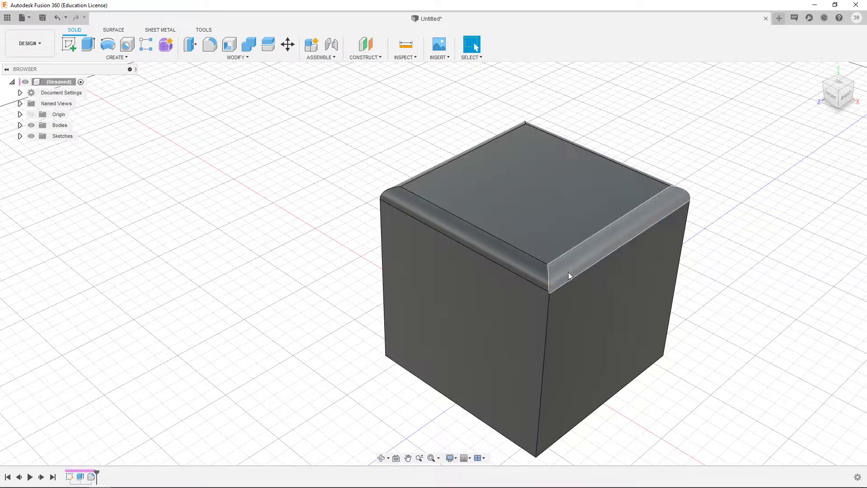
middle_click_drag(638, 302, 606, 290, "shift")
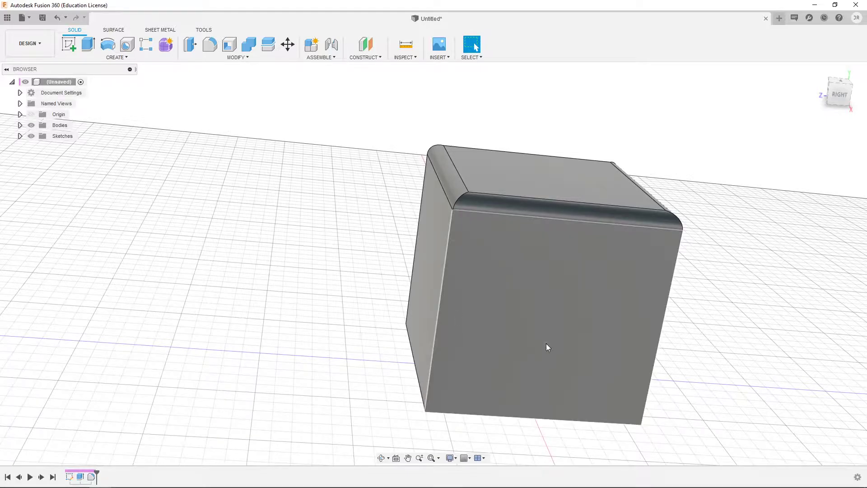
middle_click_drag(368, 248, 329, 287, "shift")
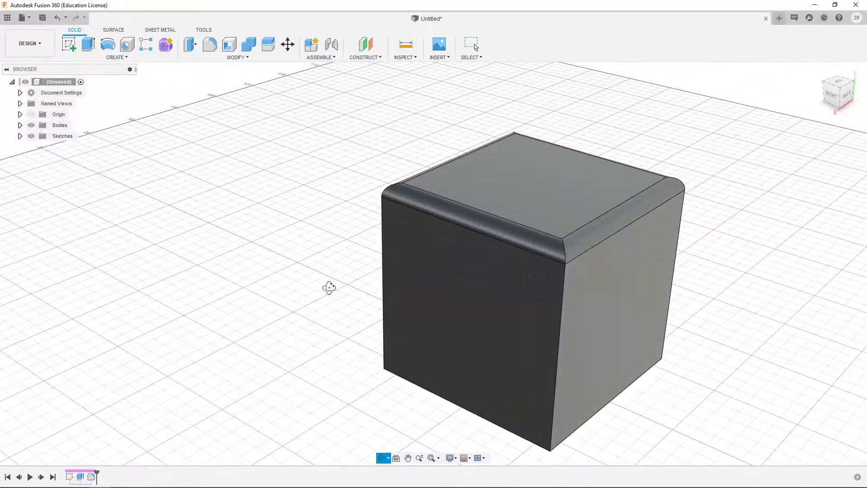
middle_click_drag(440, 315, 327, 317, "shift")
middle_click_drag(453, 381, 434, 370, "shift")
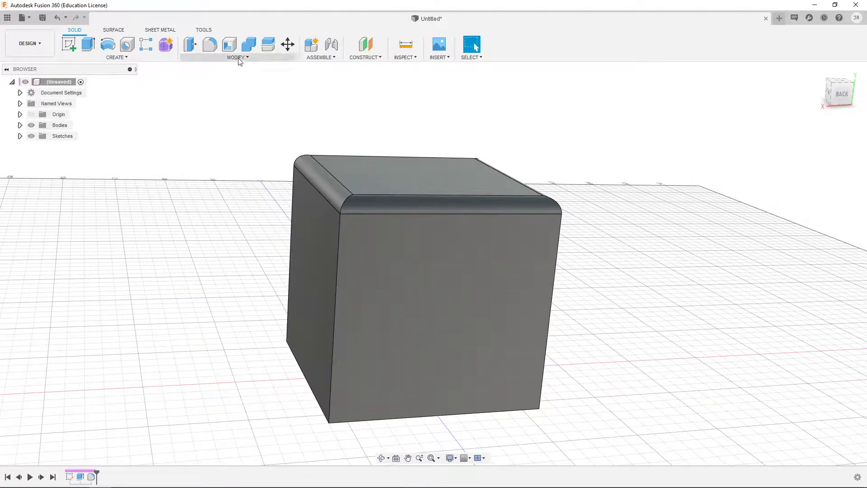
Chamfer all four bottom edges of the cube with an equal distance of 4 mm
left_click(238, 57)
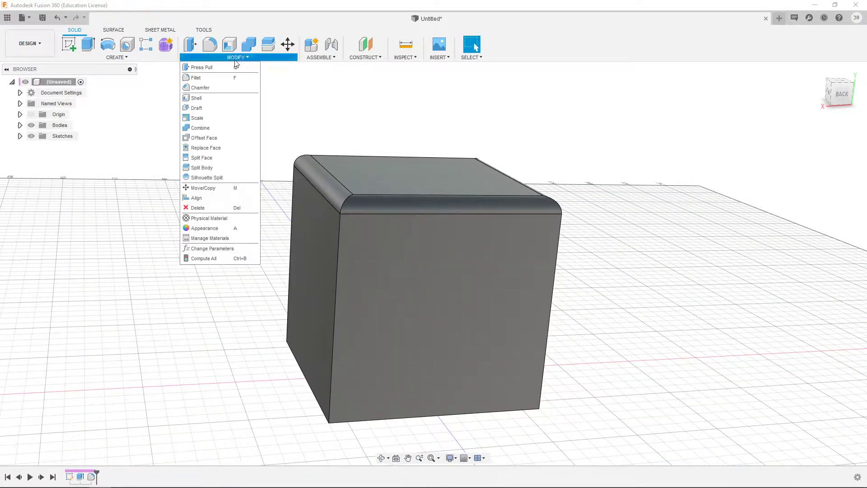
left_click(225, 92)
middle_click_drag(556, 393, 576, 347, "shift")
left_click(442, 275)
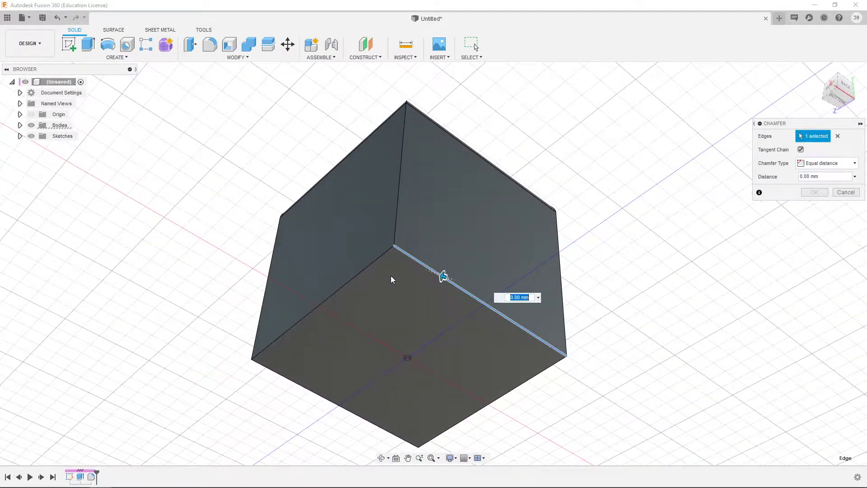
left_click(351, 280)
left_click(318, 392)
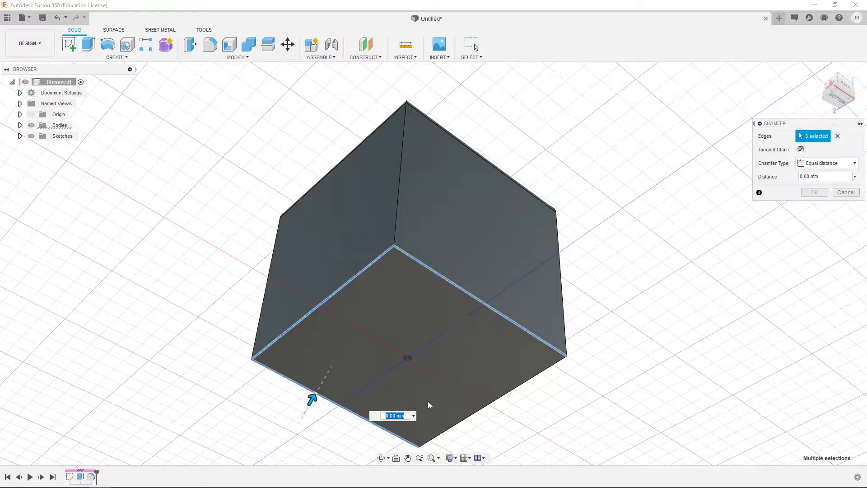
left_click(484, 406)
middle_click_drag(488, 412, 357, 239, "shift")
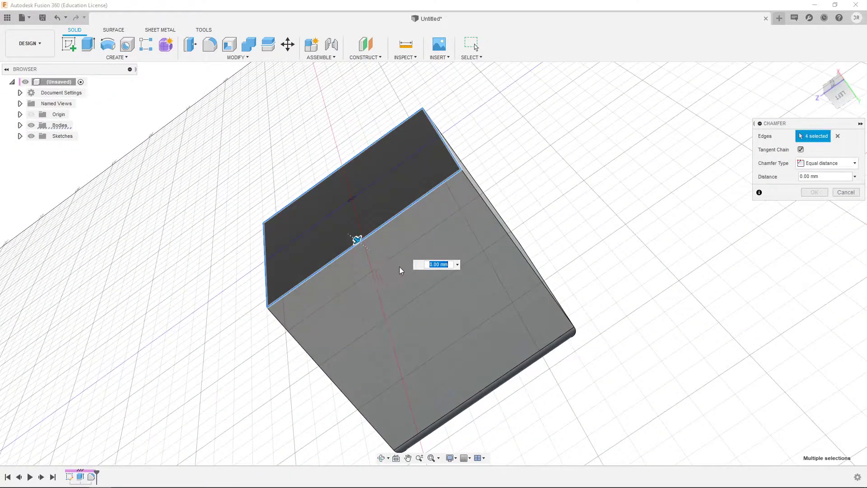
type("4")
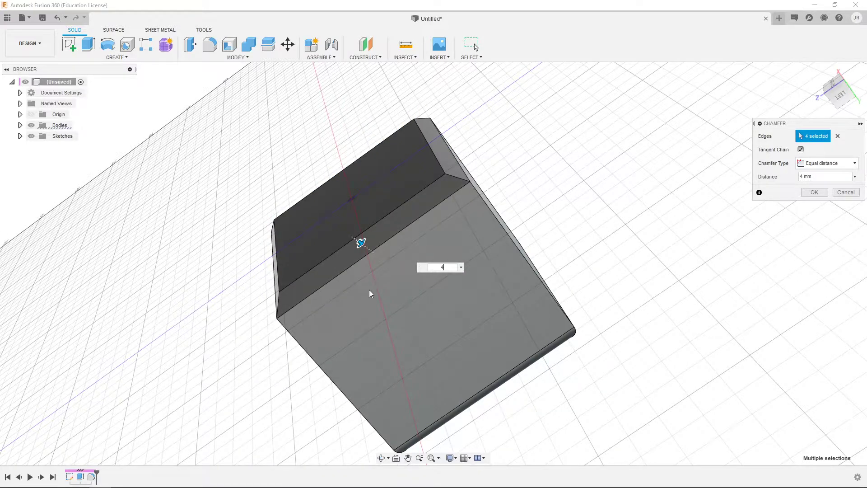
middle_click_drag(387, 261, 400, 228, "shift")
scroll(434, 161, "up", 1)
scroll(435, 164, "up", 1)
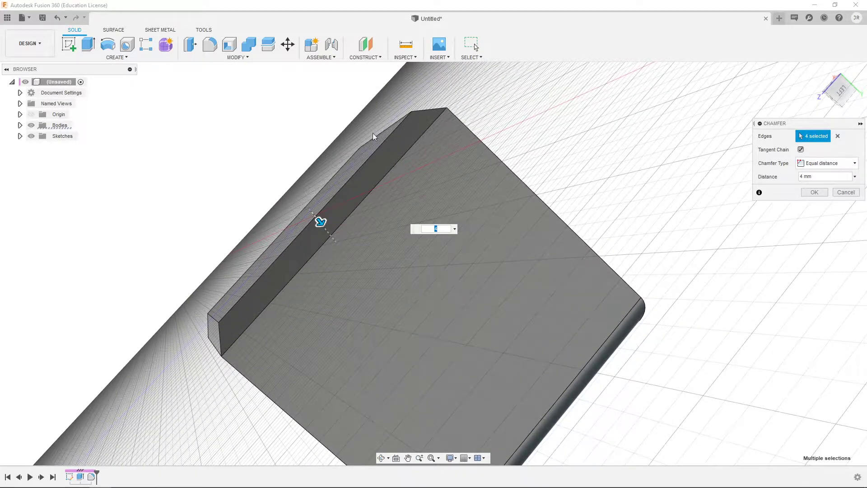
middle_click_drag(254, 280, 290, 383, "shift")
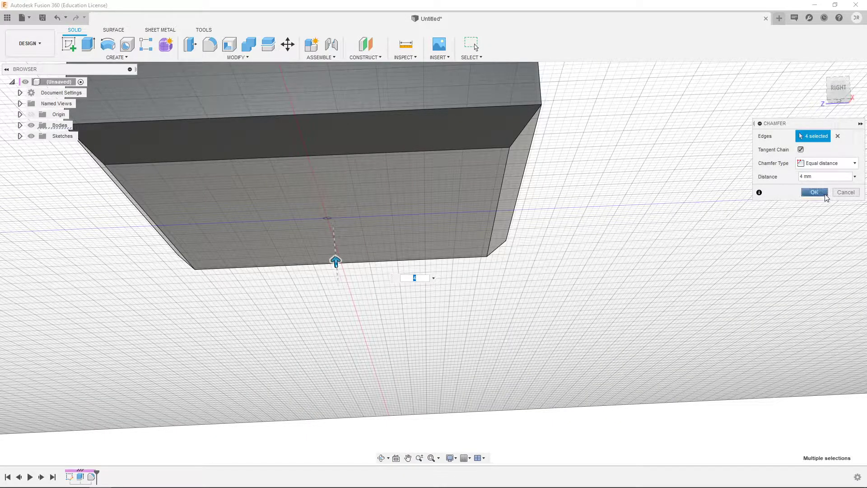
left_click(815, 193)
middle_click_drag(305, 224, 347, 233, "shift")
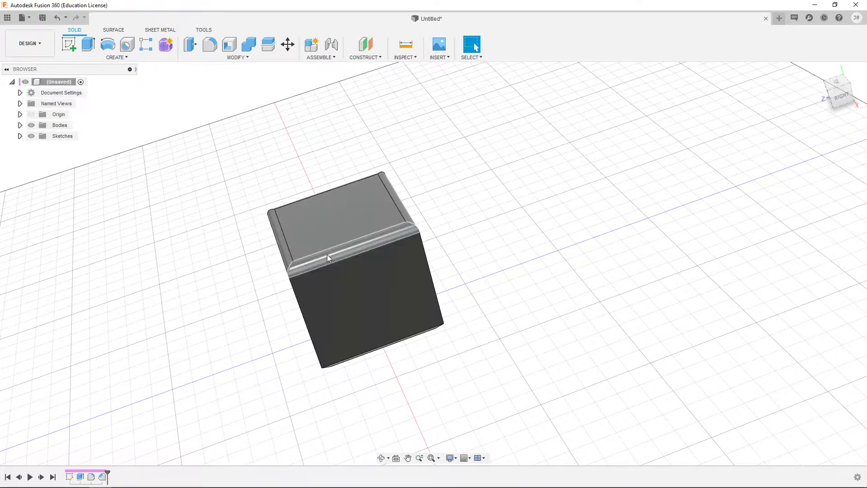
Start a sketch on the cube's top face and draw a circle centred on the origin
left_click(341, 205)
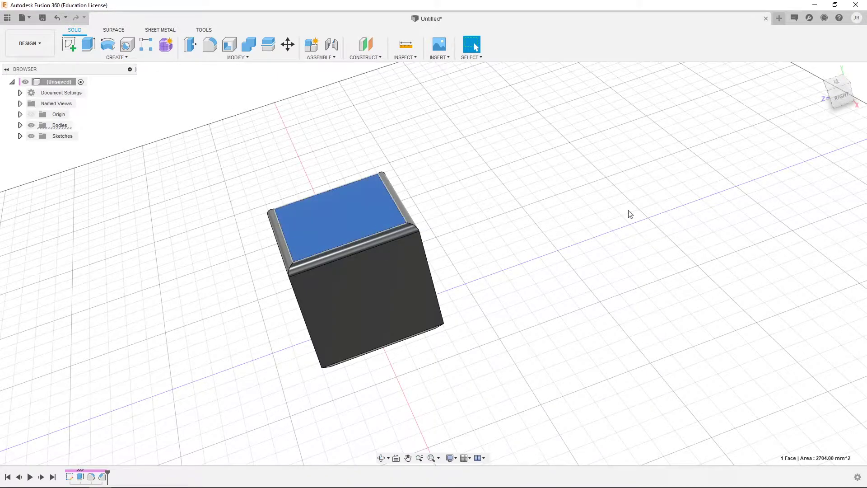
left_click(818, 70)
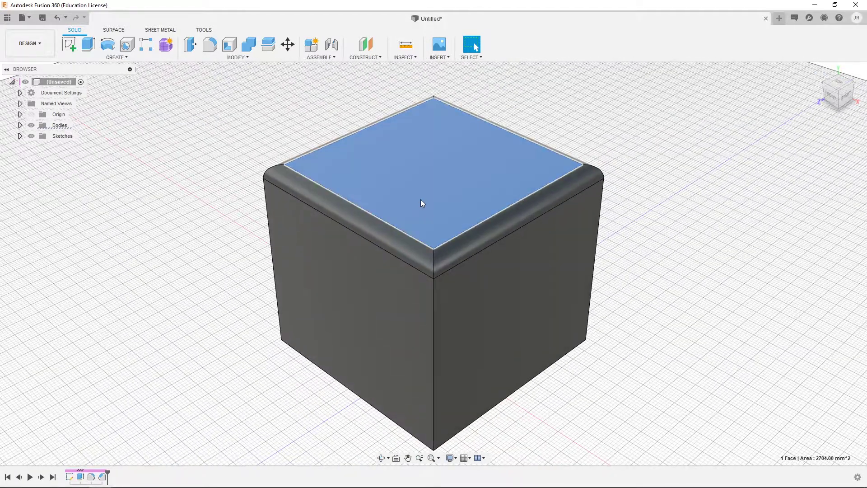
left_click(267, 162)
left_click(394, 164)
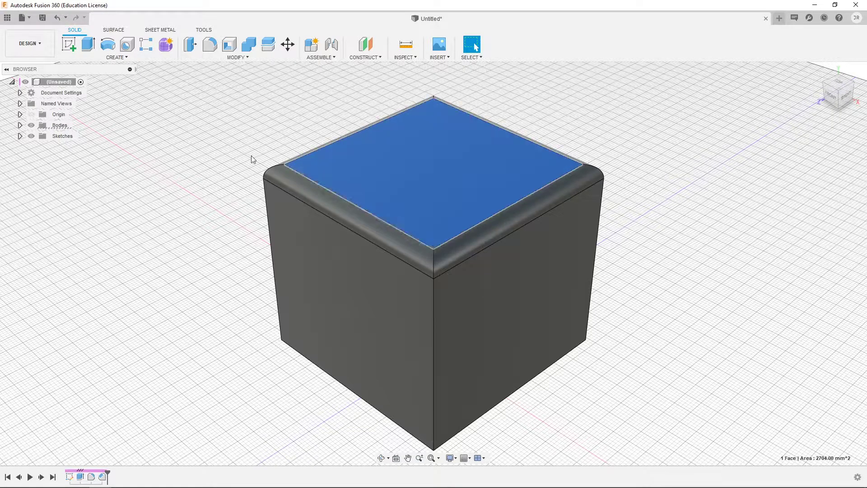
left_click(70, 45)
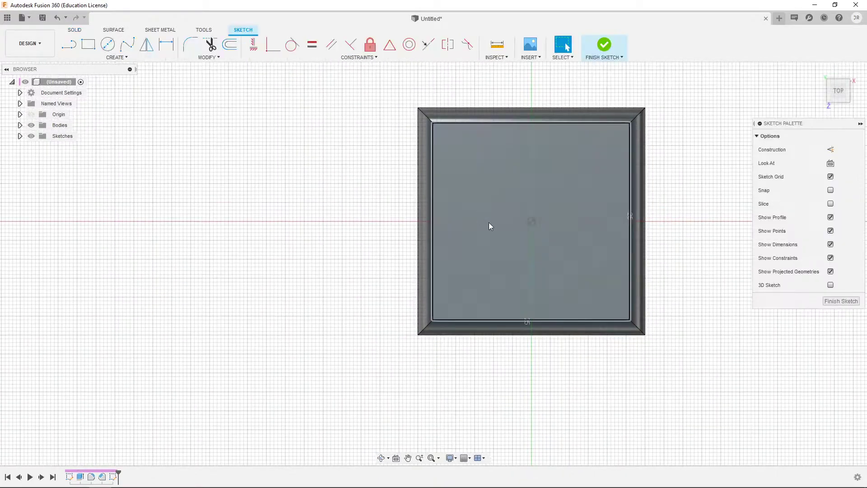
left_click(108, 44)
middle_click_drag(531, 224, 340, 234)
left_click(340, 231)
left_click(386, 238)
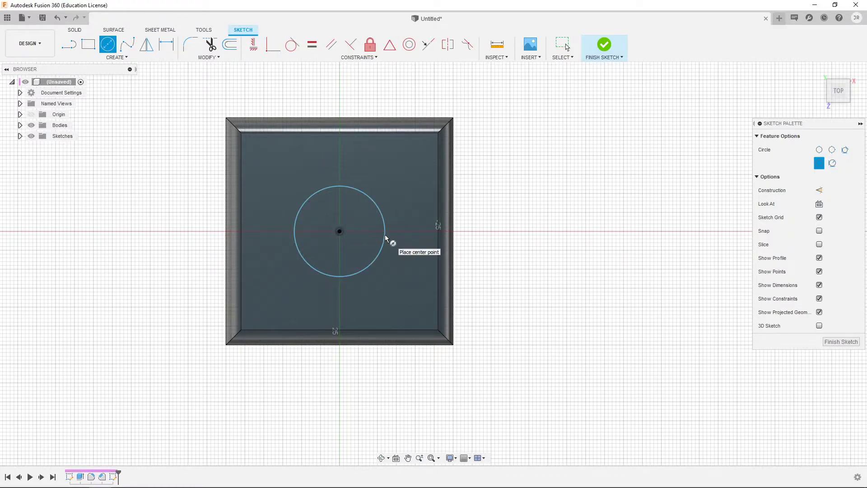
Dimension the circle's diameter to 20 mm and finish the sketch
key("d")
left_click(383, 215)
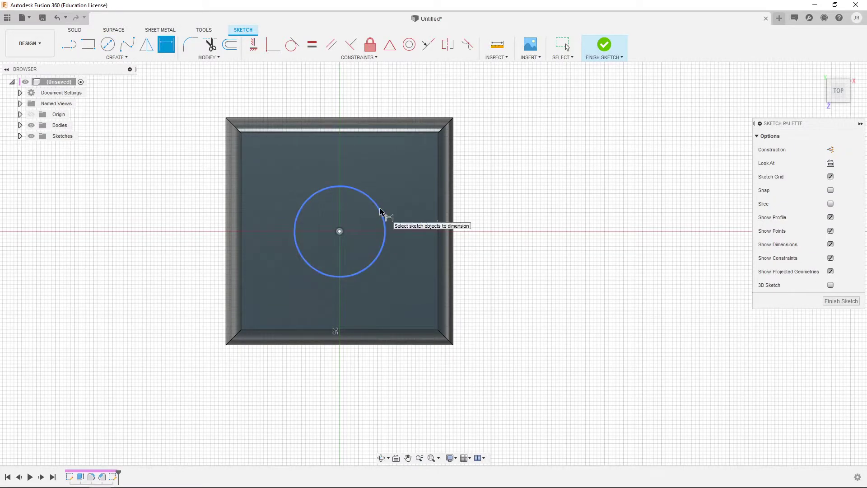
left_click(401, 234)
type("20")
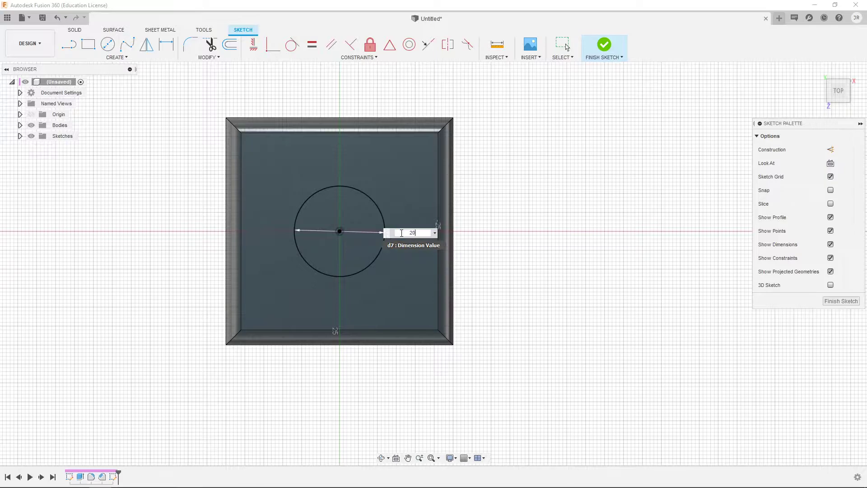
key("Return")
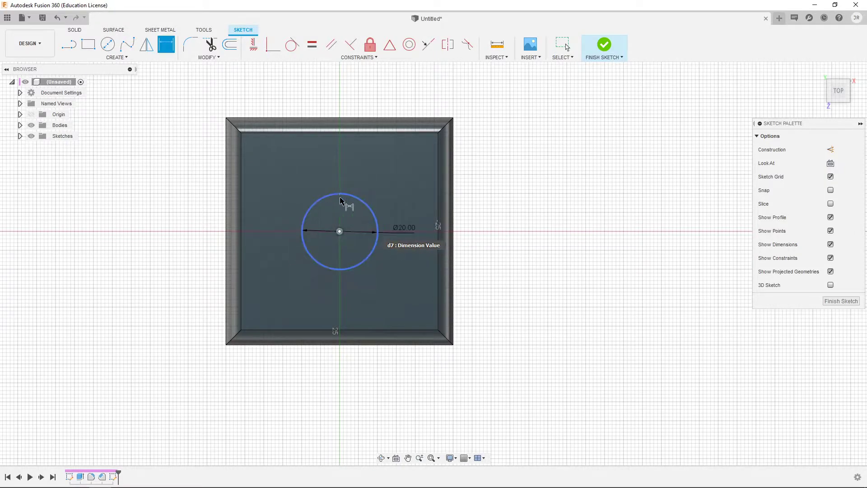
left_click(841, 301)
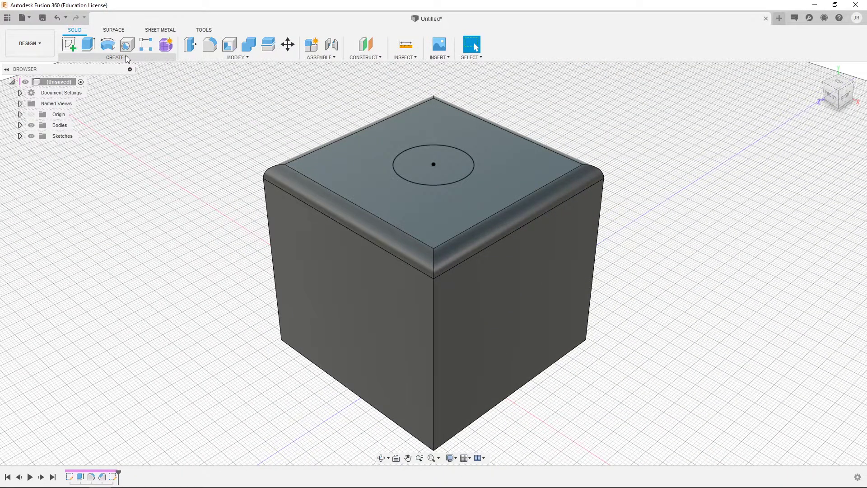
Extrude the circular profile downward as a cut through the whole cube, with the extent set to All
left_click(88, 44)
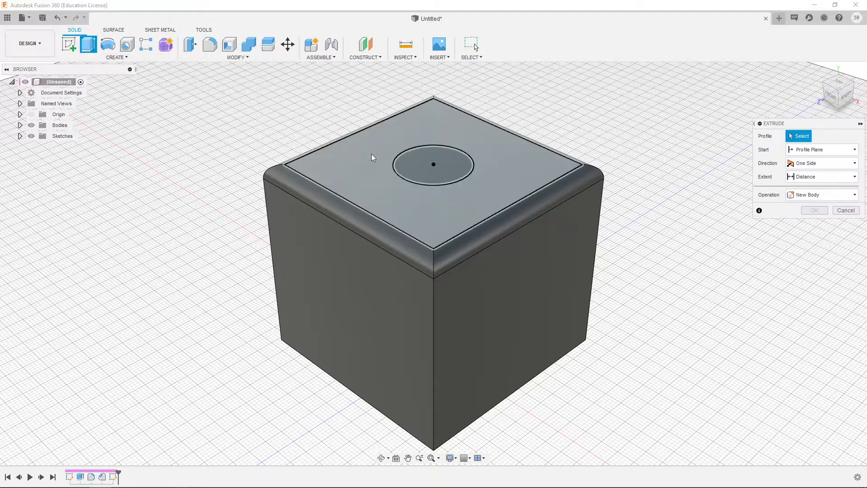
left_click(411, 167)
left_click_drag(434, 147, 433, 175)
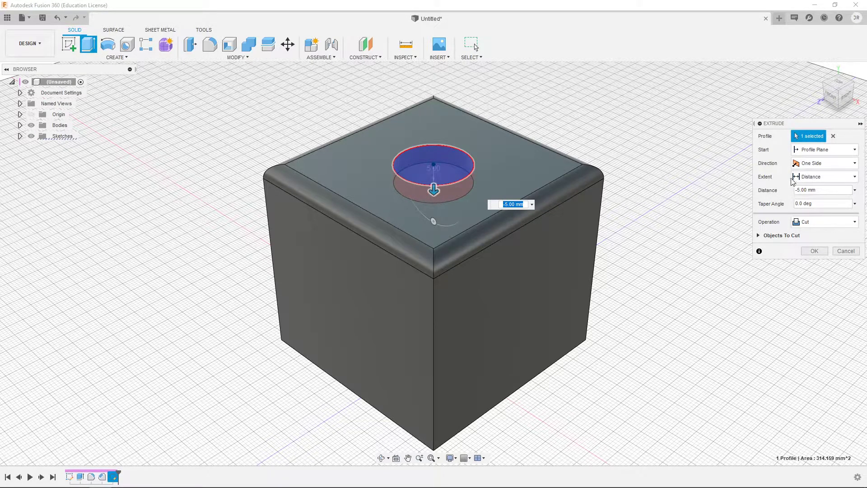
left_click(810, 179)
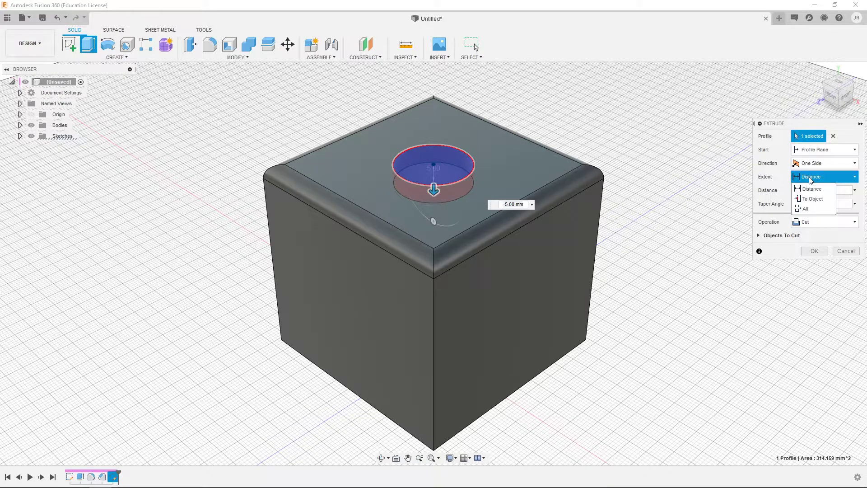
left_click(807, 210)
left_click(810, 252)
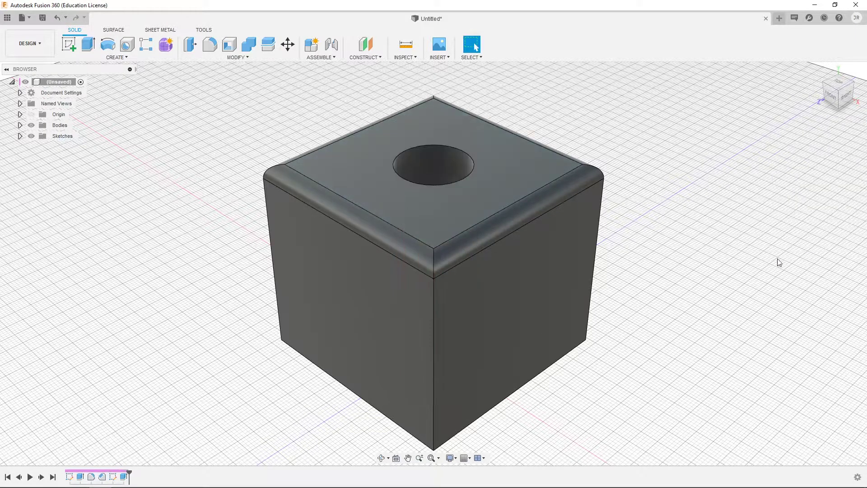
Fillet the hole's edge on the top face with a 3 mm constant radius
middle_click_drag(427, 357, 430, 271, "shift")
left_click(424, 145)
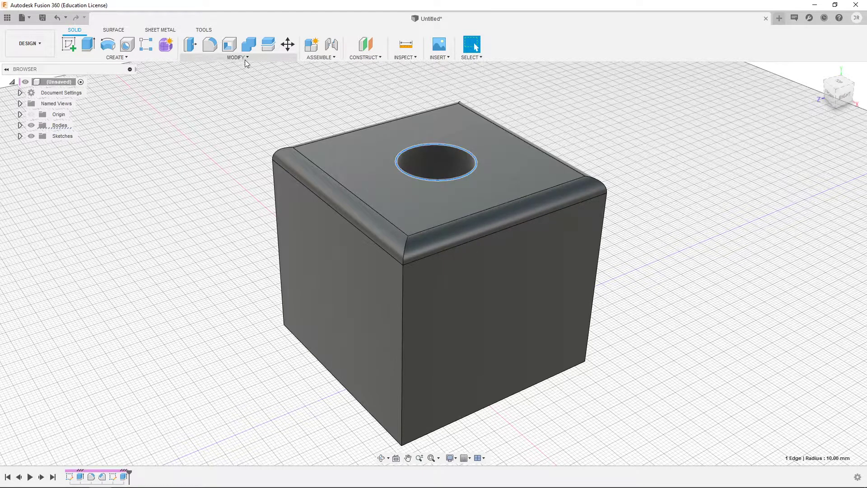
left_click(228, 58)
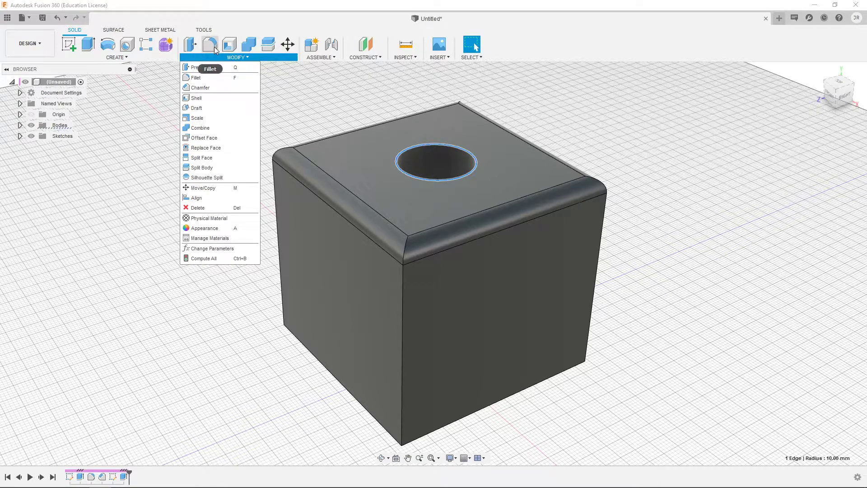
left_click(210, 78)
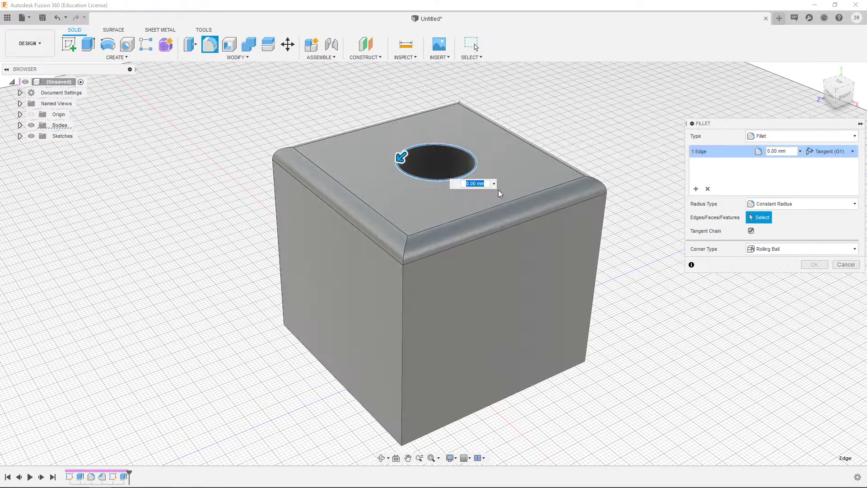
type("3")
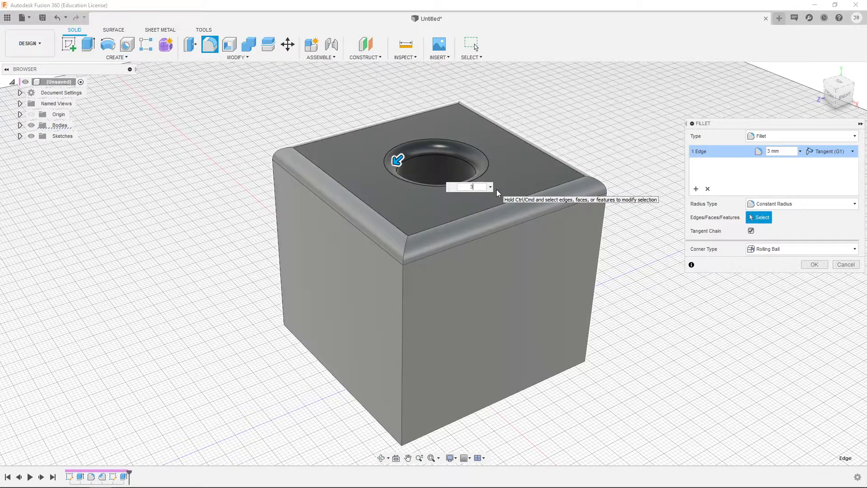
key("Return")
Chamfer the hole's edge on the cube's bottom face with a distance of 3 mm
middle_click_drag(543, 202, 450, 171, "shift")
scroll(451, 167, "up", 5)
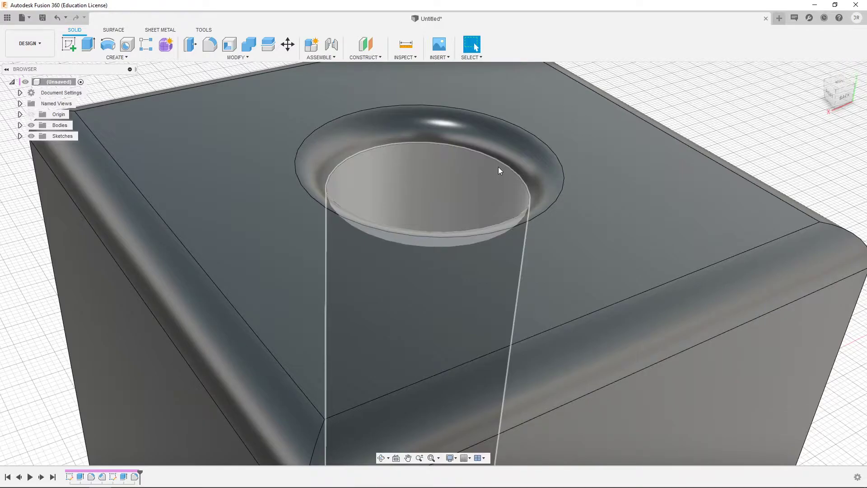
scroll(411, 350, "down", 5)
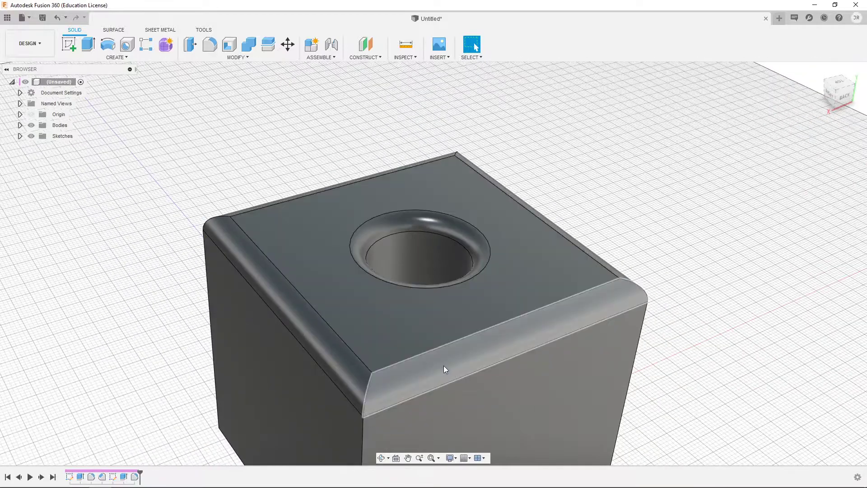
middle_click_drag(473, 396, 326, 261, "shift")
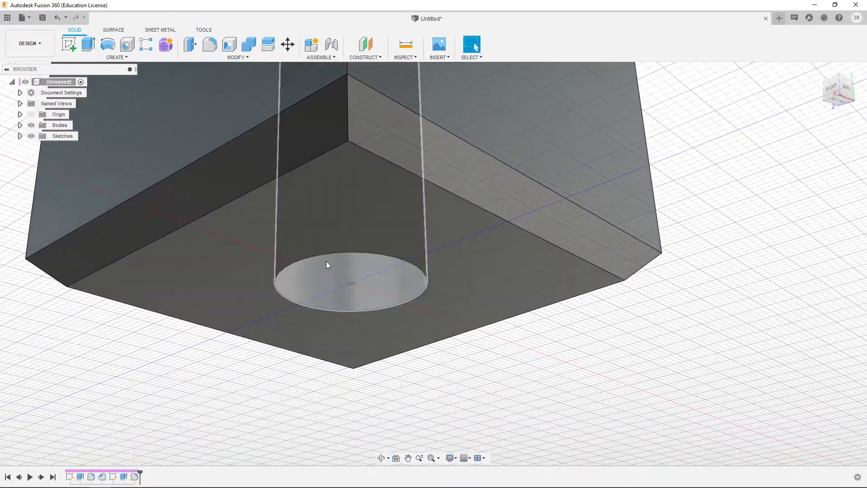
left_click(329, 254)
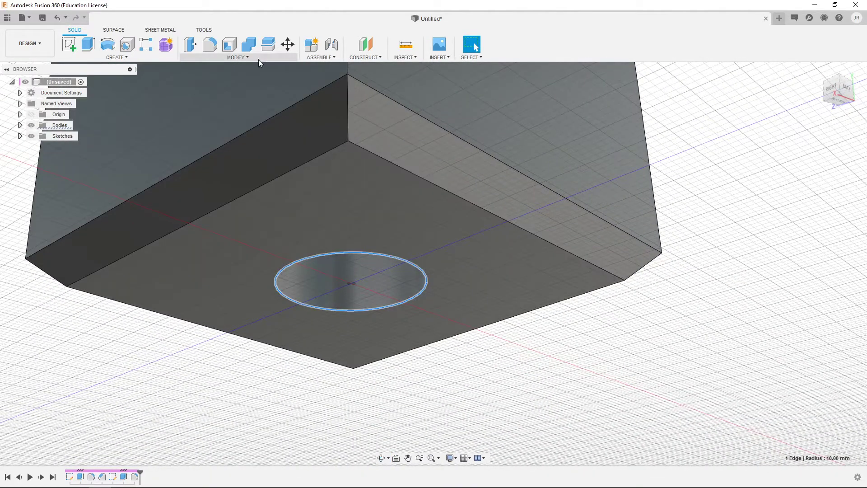
left_click(242, 59)
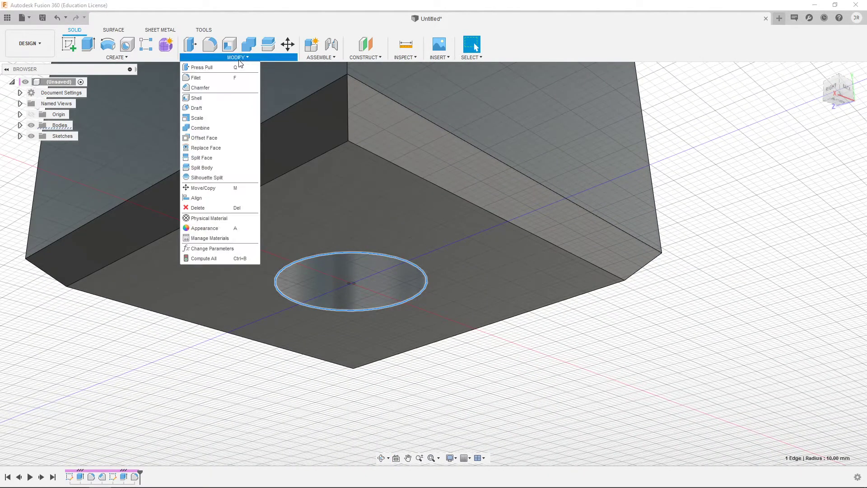
left_click(199, 89)
type("3")
key("Return")
Examine the chamfered hole edge on the underside and the filleted hole edge on top from several angles
middle_click_drag(383, 370, 364, 226, "shift")
scroll(364, 226, "up", 5)
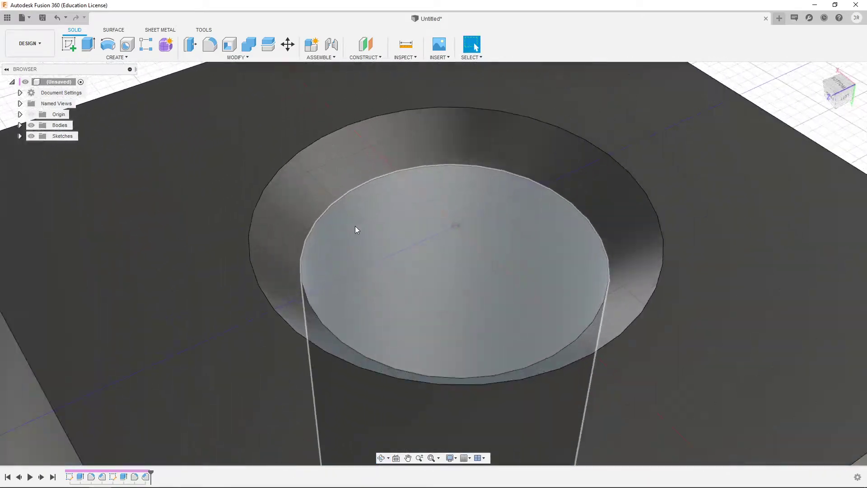
middle_click_drag(287, 182, 380, 164, "shift")
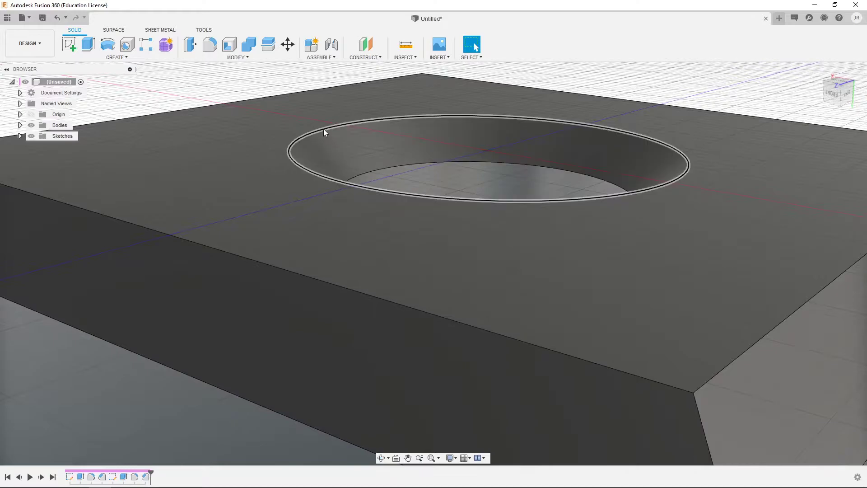
middle_click_drag(364, 129, 456, 303, "shift")
scroll(436, 253, "down", 4)
middle_click_drag(435, 254, 449, 348, "shift")
middle_click_drag(461, 223, 465, 244, "shift")
scroll(465, 246, "down", 4)
middle_click_drag(480, 199, 438, 236, "shift")
scroll(459, 153, "up", 3)
middle_click_drag(533, 208, 655, 233, "shift")
Fillet the cube's four vertical edges with a 5 mm constant radius and the Rolling Ball corner type
left_click(419, 244)
middle_click_drag(465, 250, 555, 262, "shift")
left_click(546, 259, "shift")
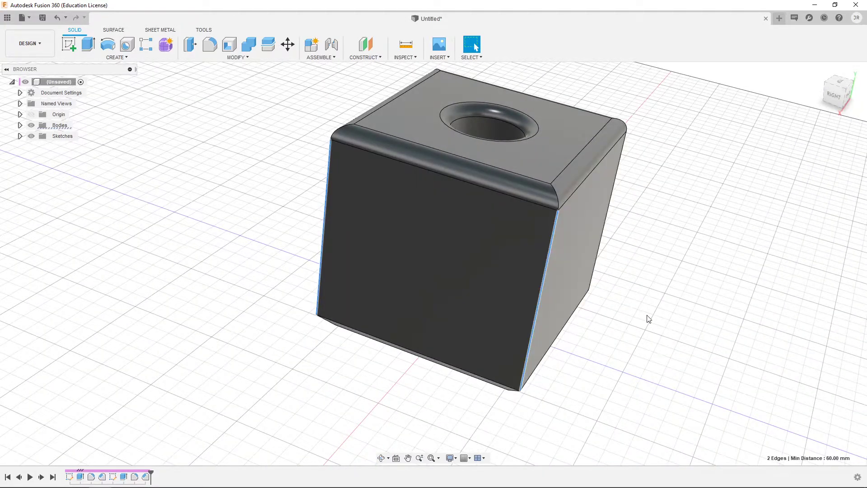
middle_click_drag(655, 297, 451, 291)
left_click(454, 287, "shift")
middle_click_drag(568, 270, 528, 274, "shift")
middle_click_drag(294, 343, 311, 307, "shift")
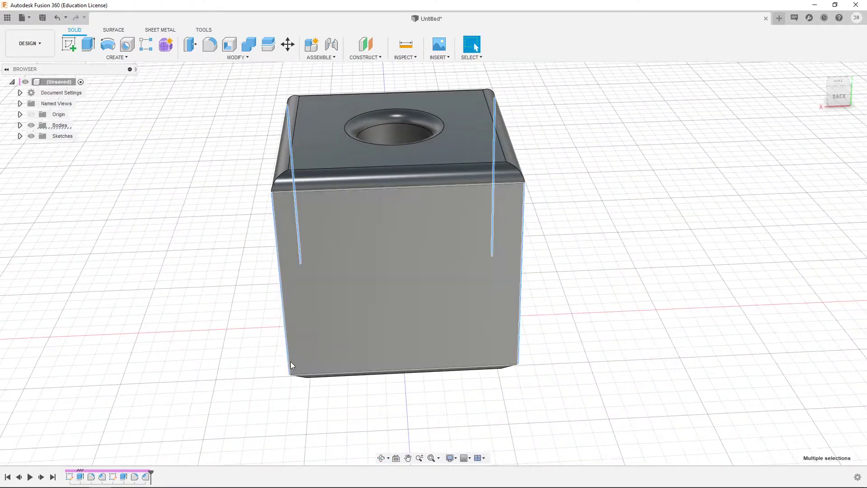
left_click(220, 58)
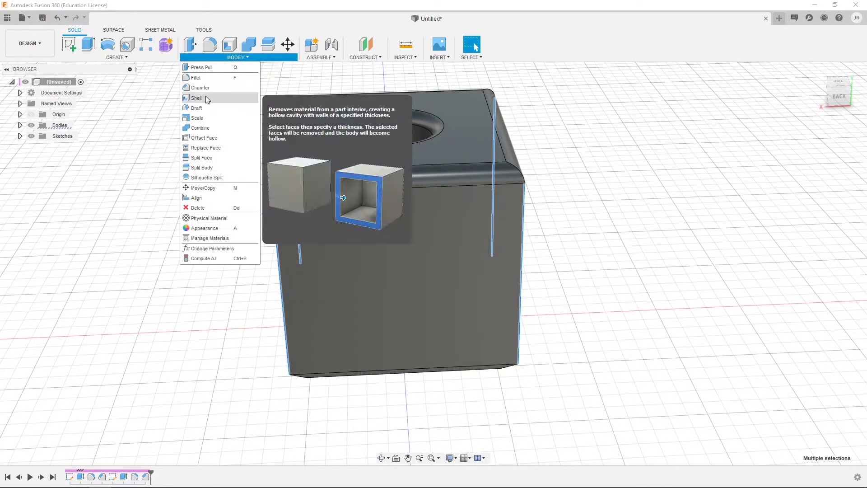
left_click(198, 77)
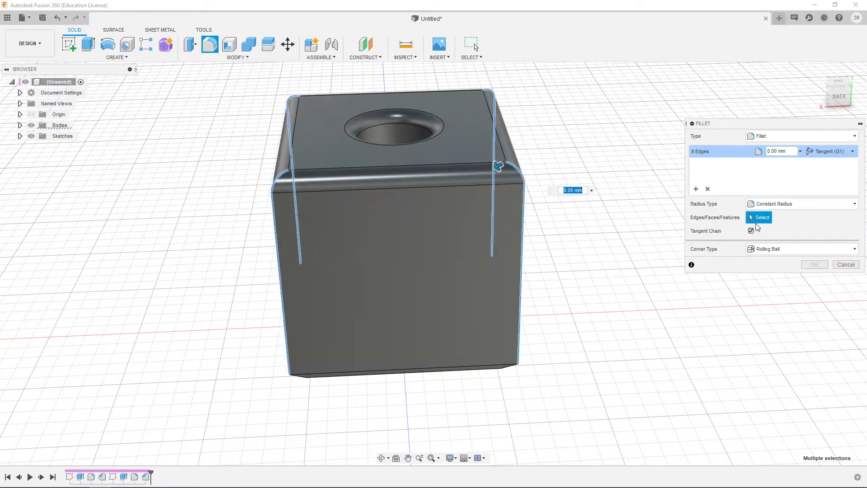
left_click(777, 151)
triple_click(777, 151)
type("5")
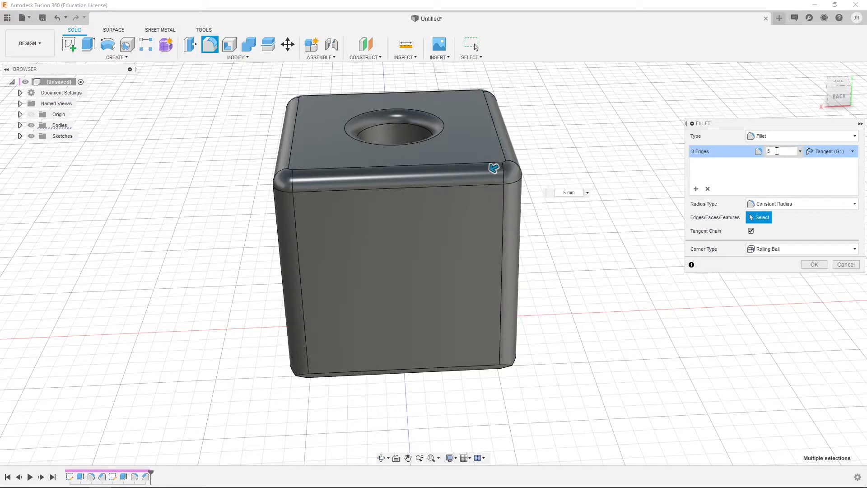
key("Return")
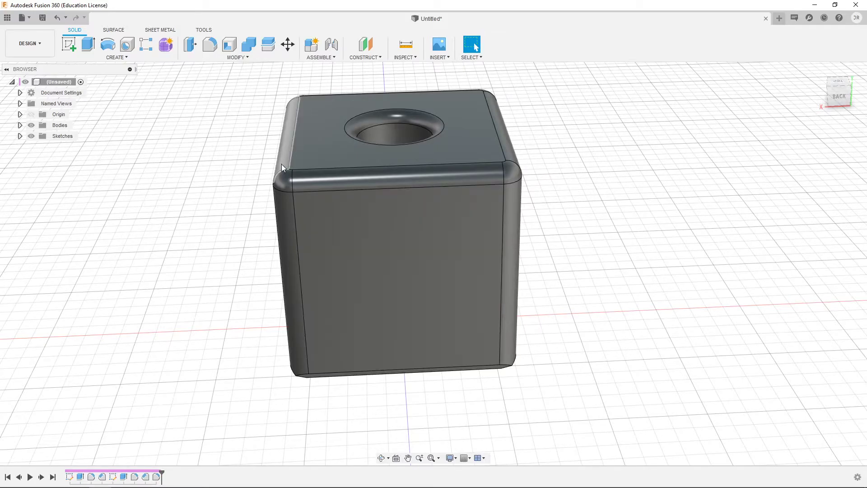
Examine the corners where the vertical fillets meet the bottom chamfers and the top fillets
middle_click_drag(281, 164, 334, 212, "shift")
scroll(345, 223, "up", 3)
middle_click_drag(391, 281, 458, 266, "shift")
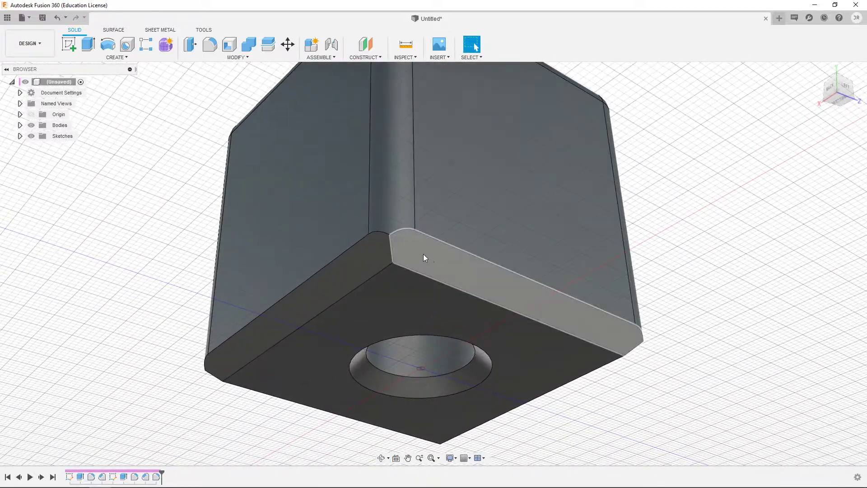
scroll(424, 254, "up", 2)
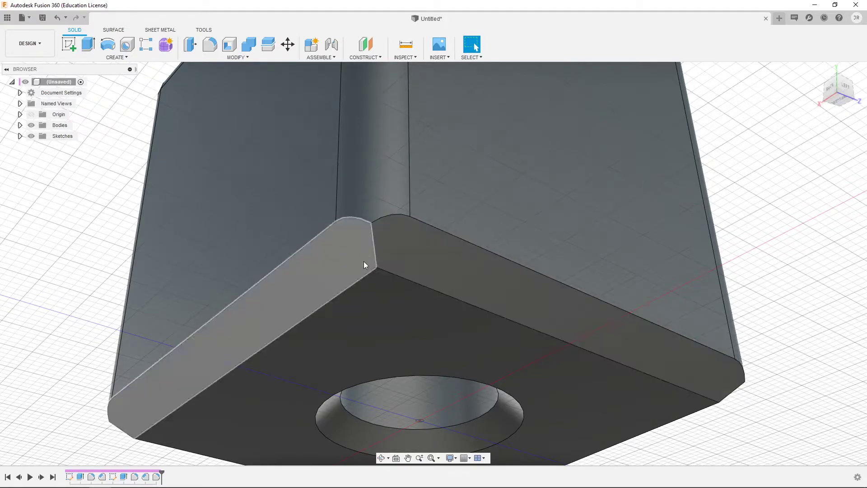
middle_click_drag(337, 269, 381, 272, "shift")
mouse_move(354, 216)
middle_mouse_down("shift")
mouse_move(345, 244)
mouse_move(345, 219)
middle_mouse_up("shift")
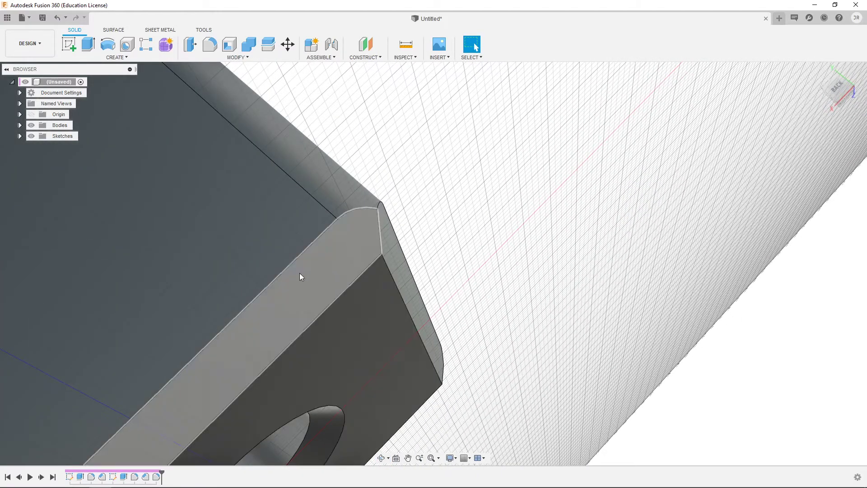
middle_click_drag(387, 286, 322, 326, "shift")
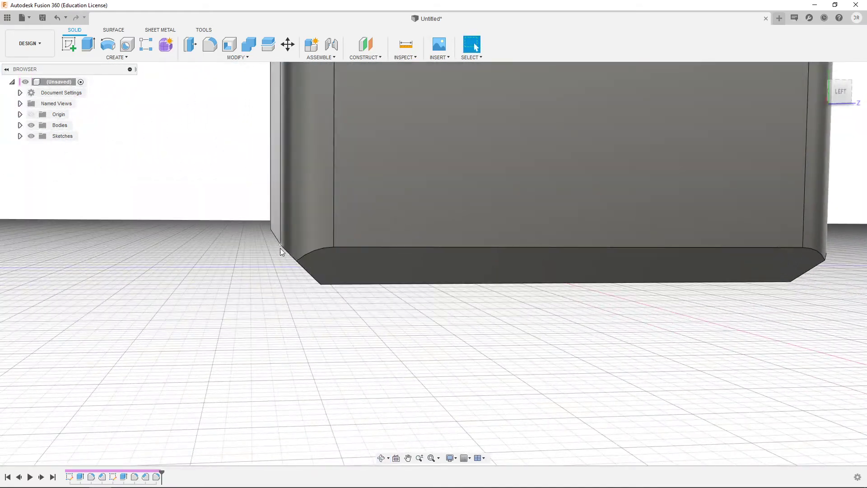
middle_click_drag(626, 279, 378, 317, "shift")
middle_click_drag(595, 307, 636, 336, "shift")
scroll(636, 336, "down", 2)
scroll(637, 340, "down", 3)
middle_click_drag(691, 311, 619, 326, "shift")
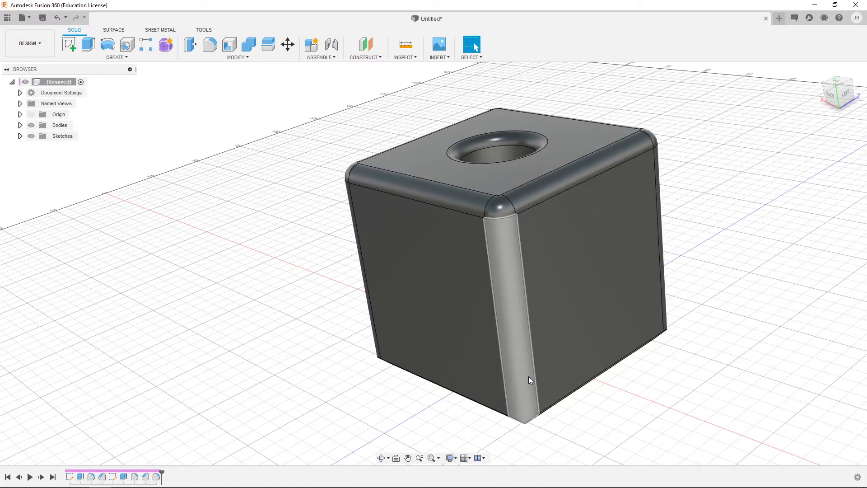